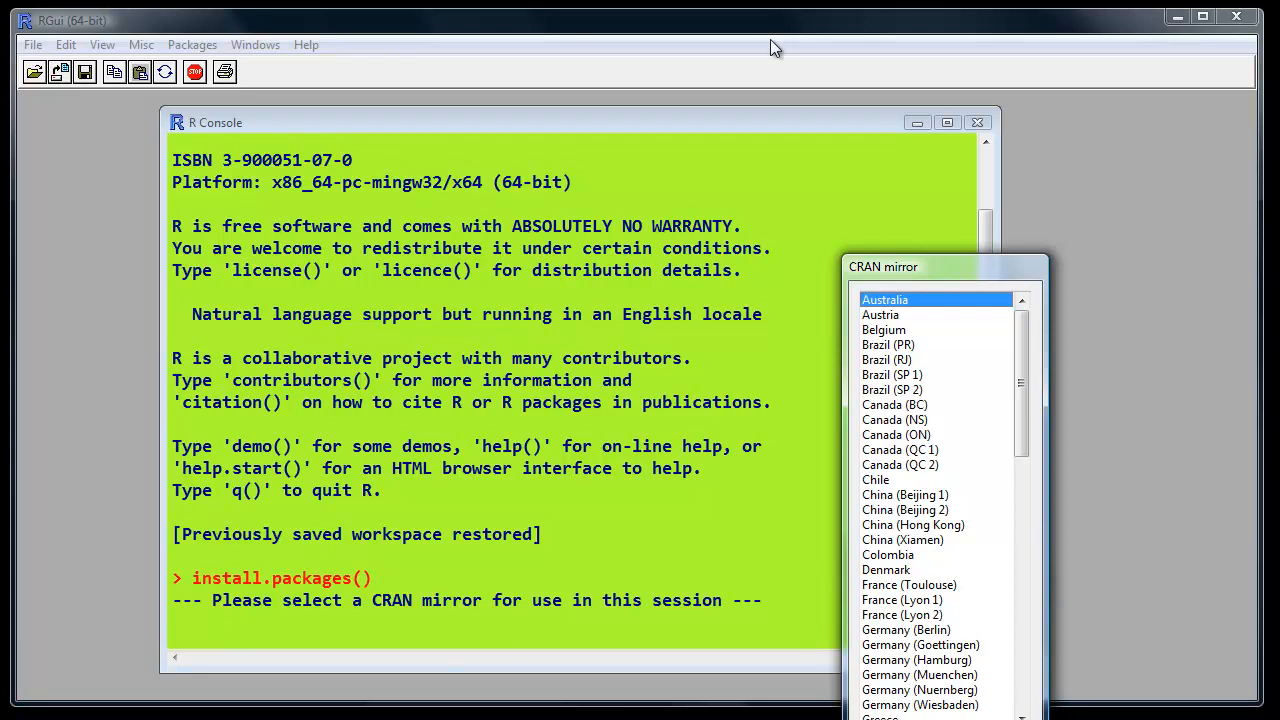
# - Choose UK (London) as the CRAN mirror for the package installation
pyautogui.moveTo(938, 267); pyautogui.dragTo(790, 137)
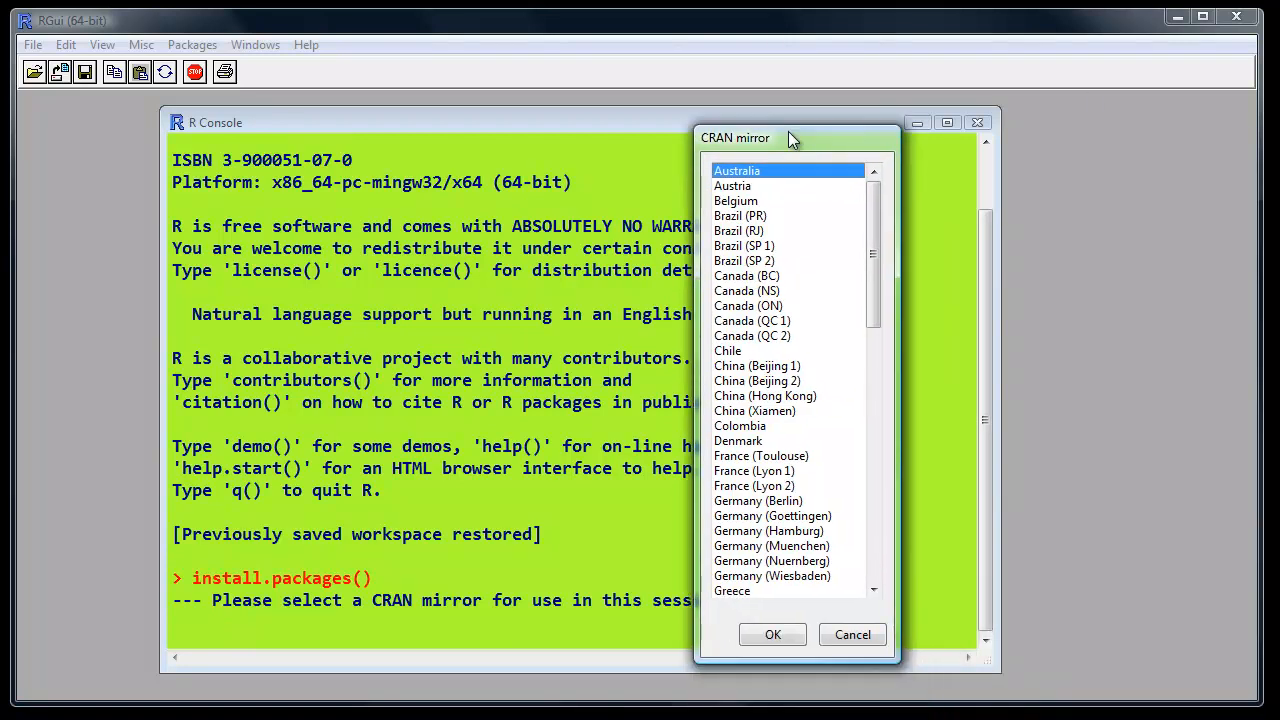
pyautogui.moveTo(868, 324); pyautogui.dragTo(874, 545)
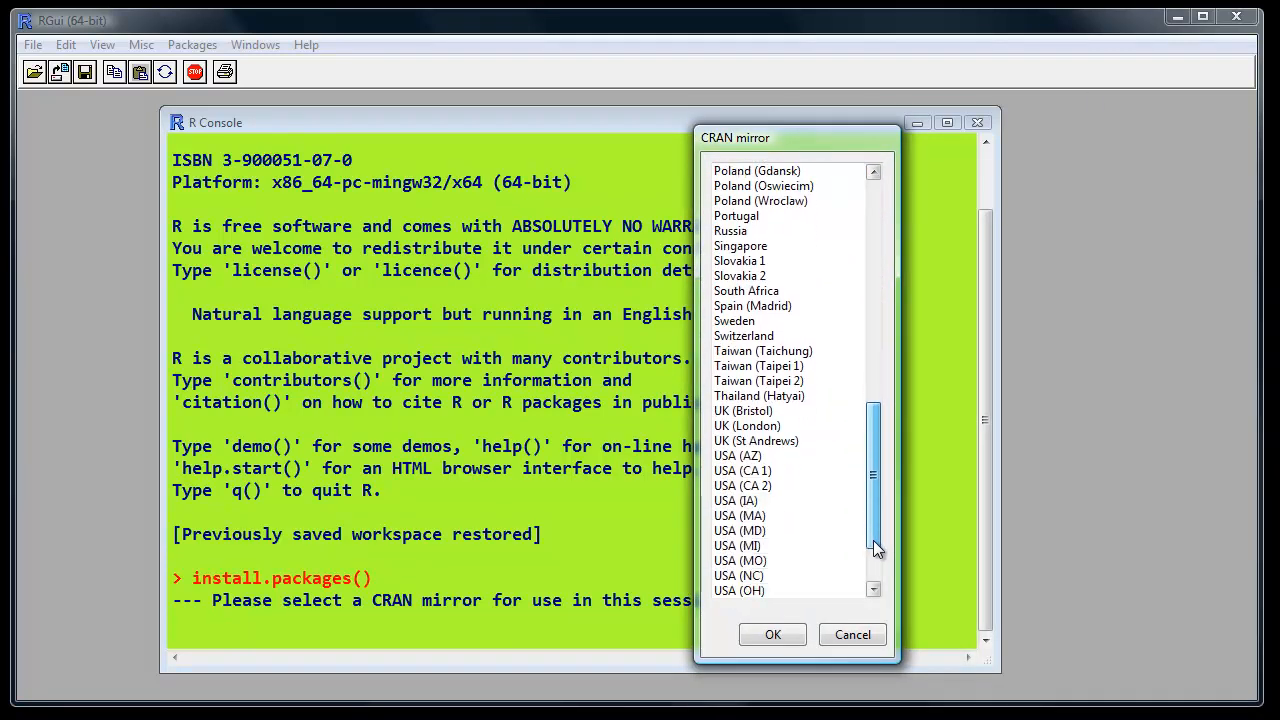
pyautogui.click(742, 426)
pyautogui.click(784, 645)
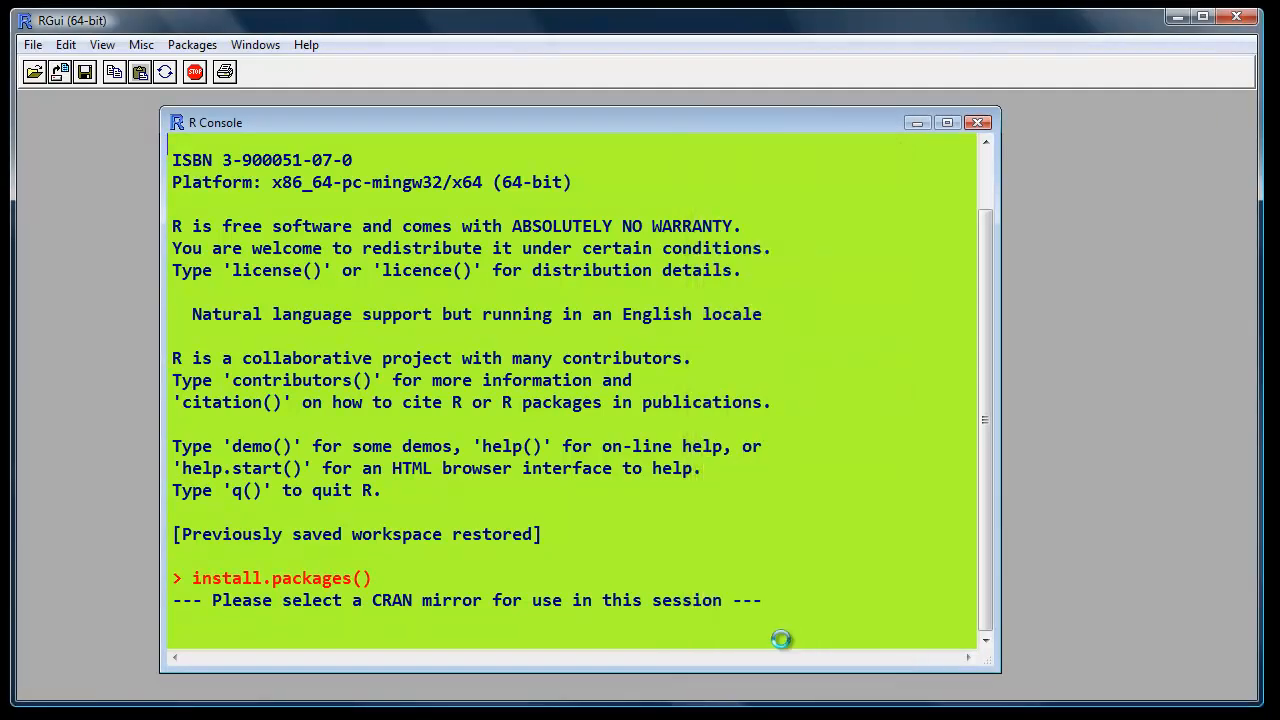
# - Install the RcmdrPlugin.survival and RcmdrPlugin.SurvivalT packages together from the package list
pyautogui.moveTo(901, 260); pyautogui.dragTo(777, 107)
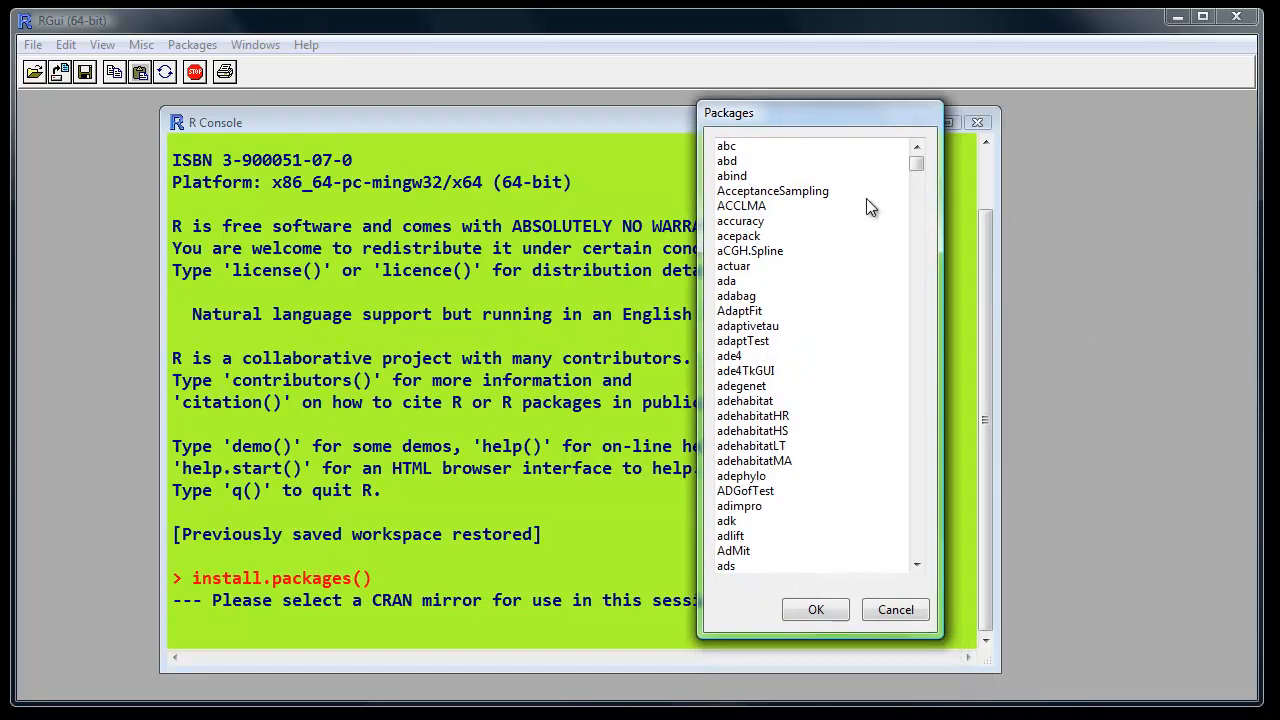
pyautogui.moveTo(919, 174); pyautogui.dragTo(934, 446)
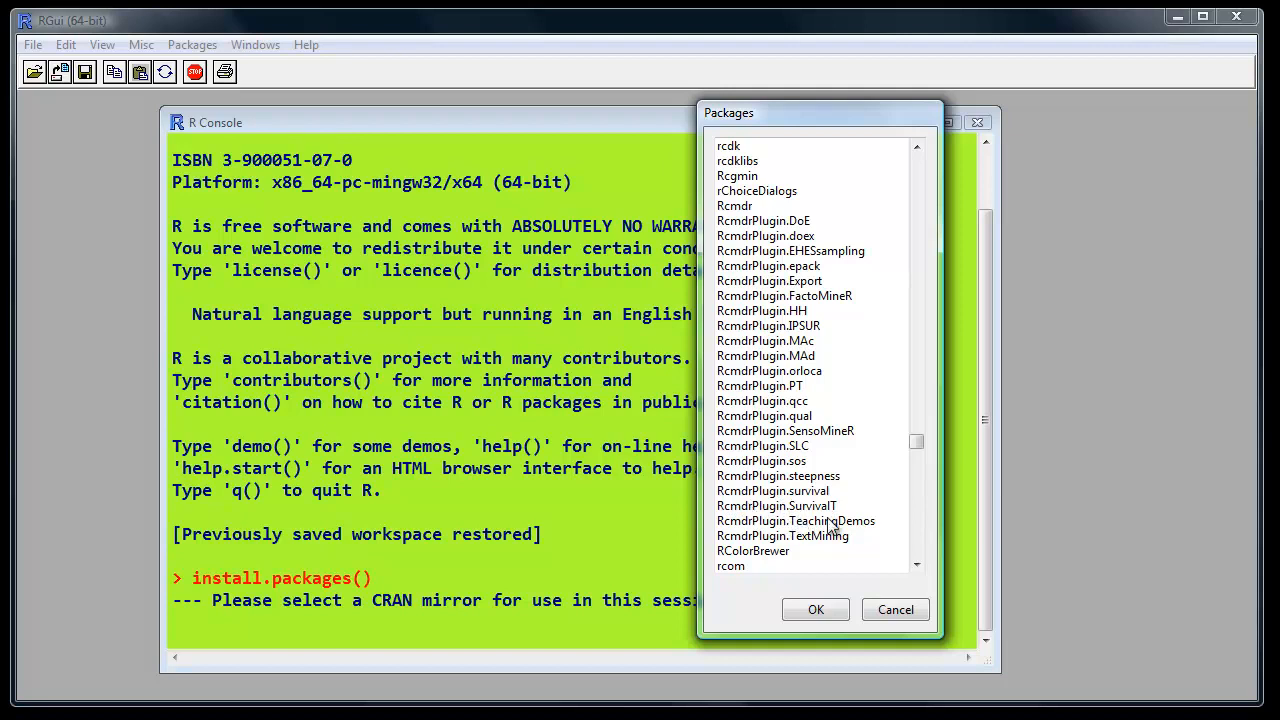
pyautogui.click(812, 492)
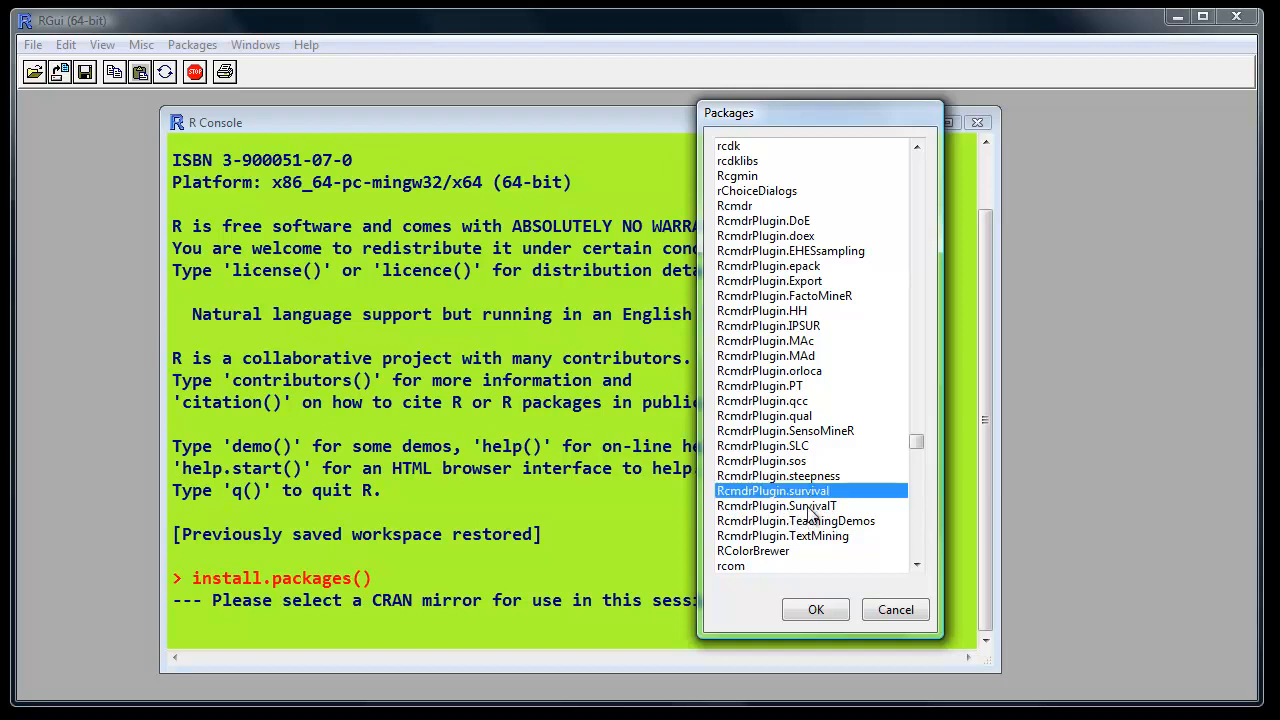
pyautogui.keyDown('ctrl'); pyautogui.click(810, 507); pyautogui.keyUp('ctrl')
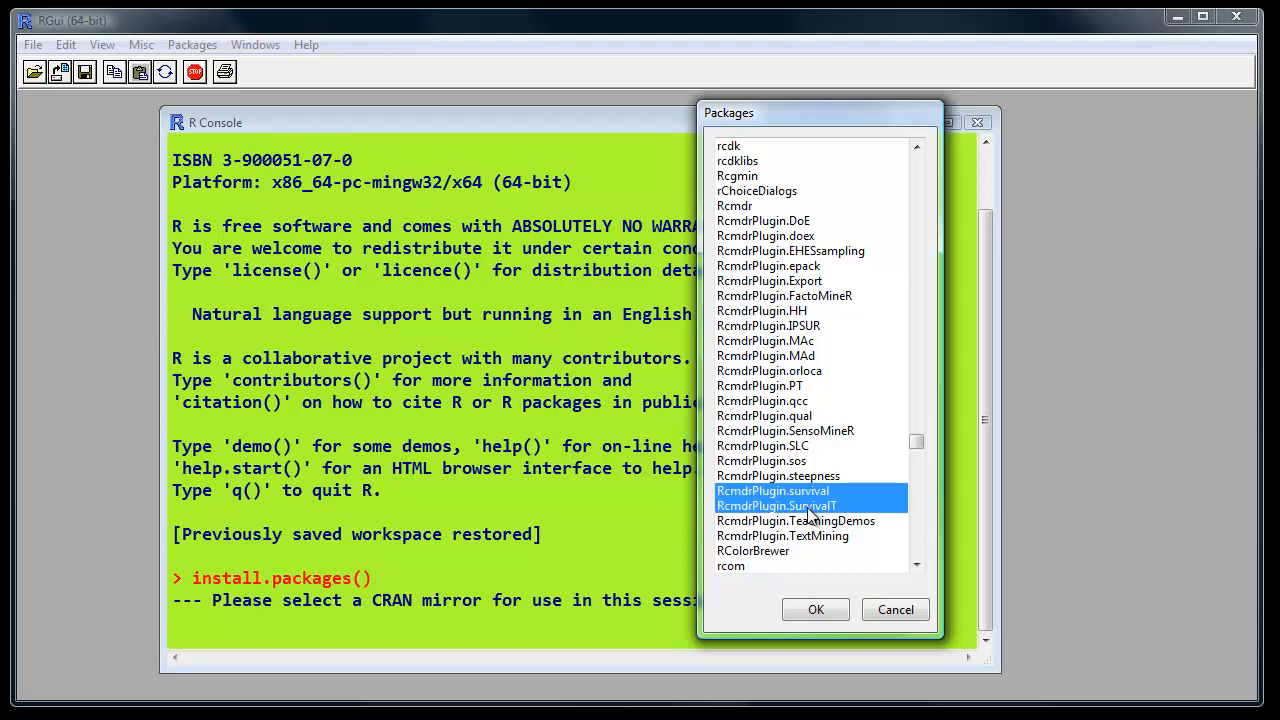
pyautogui.click(815, 615)
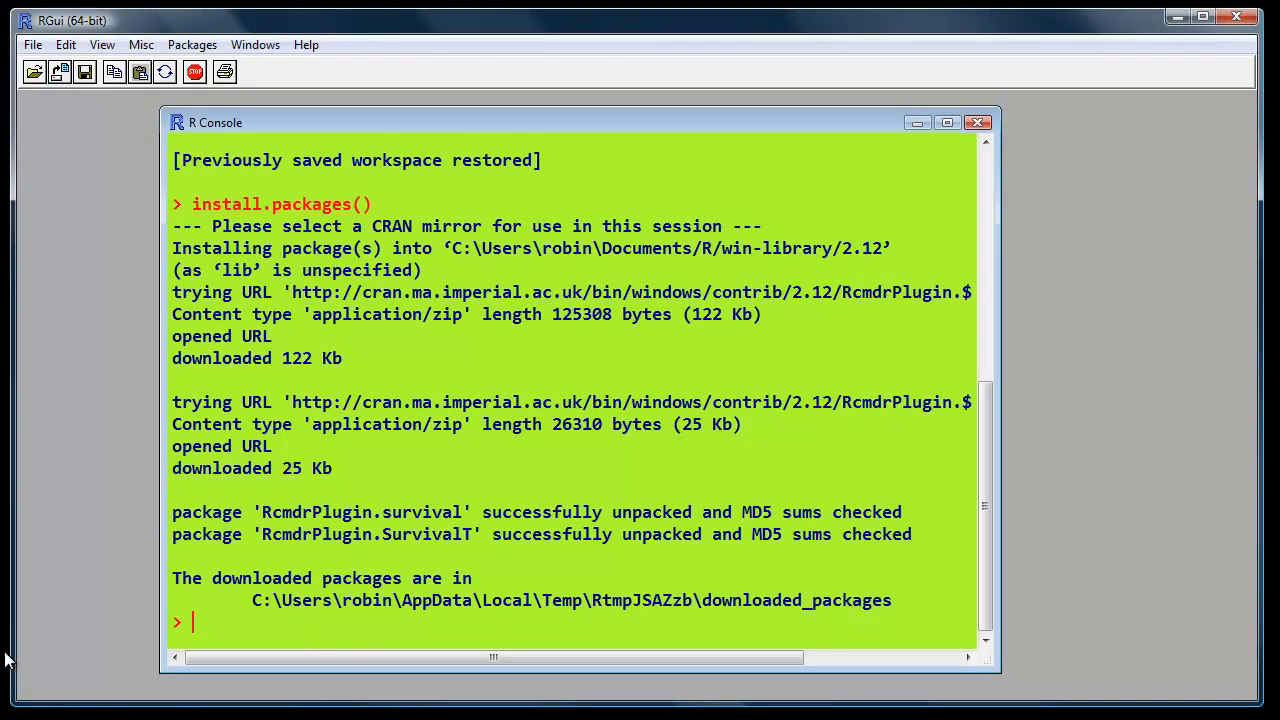
# - Start R Commander with library(Rcmdr) and load the RcmdrPlugin.survival package into it
pyautogui.write('library(Rcmdr)')
pyautogui.press('Return')
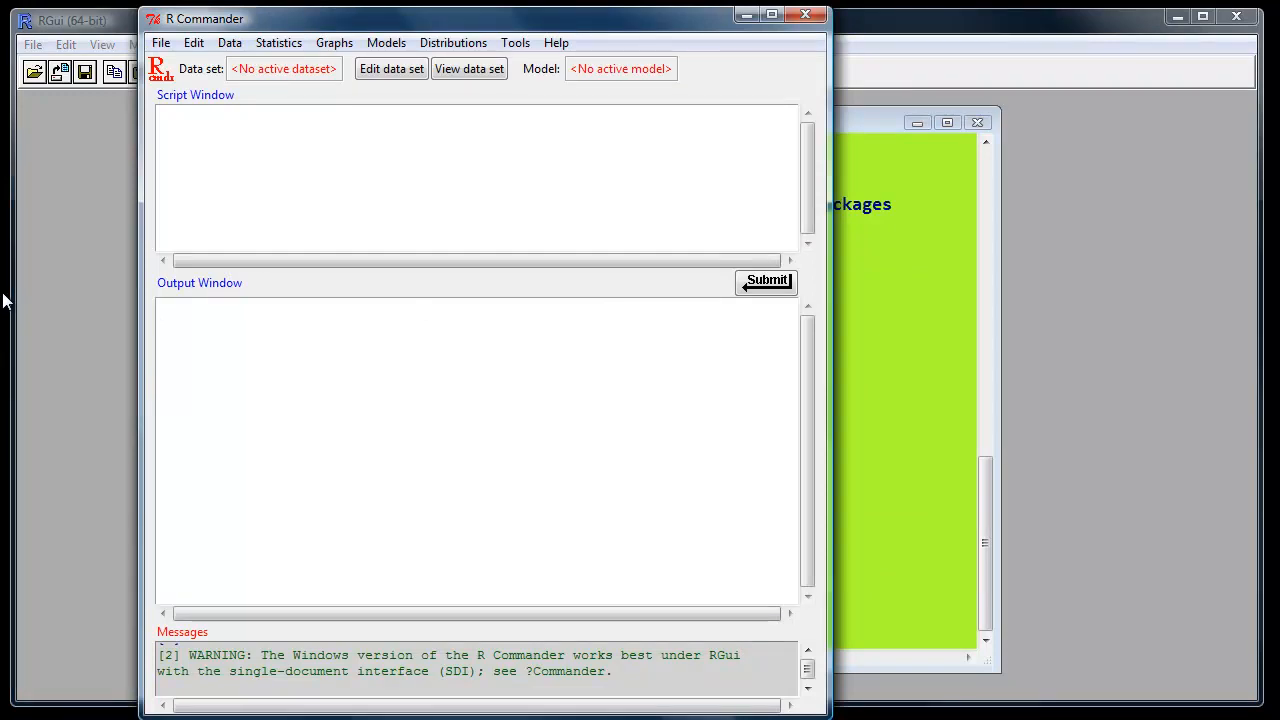
pyautogui.click(527, 50)
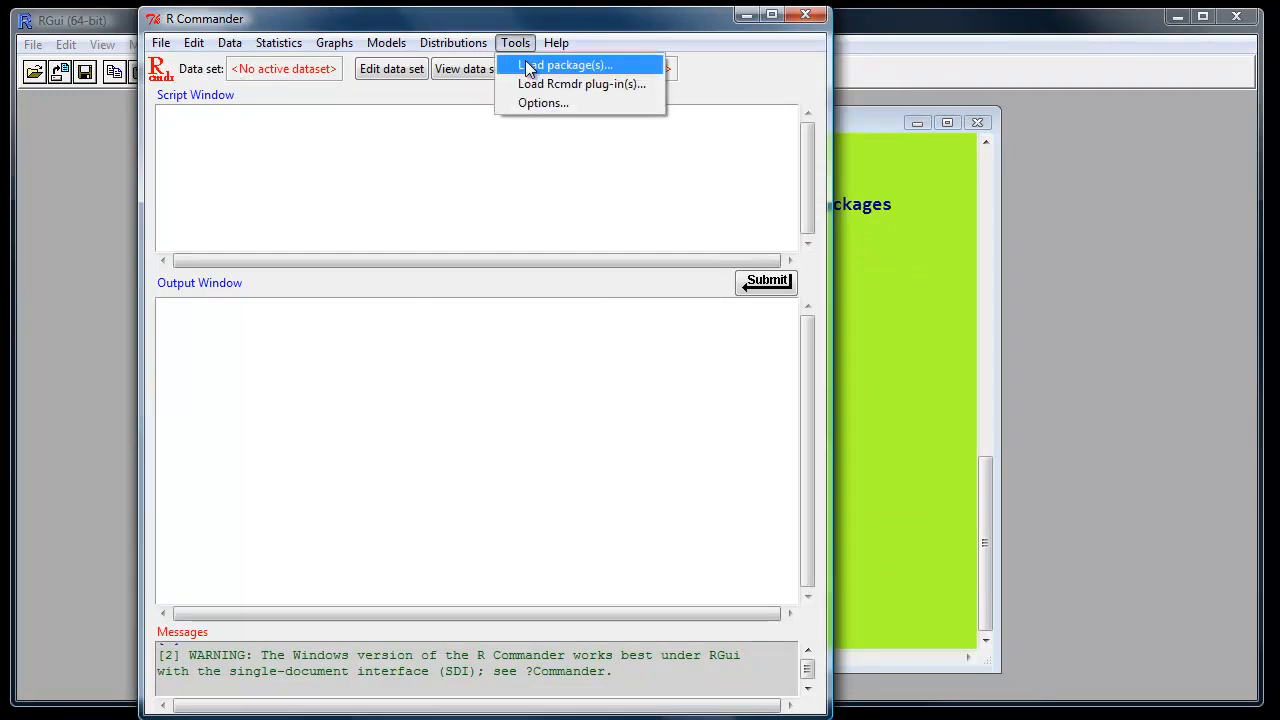
pyautogui.click(527, 67)
pyautogui.moveTo(309, 147); pyautogui.dragTo(308, 209)
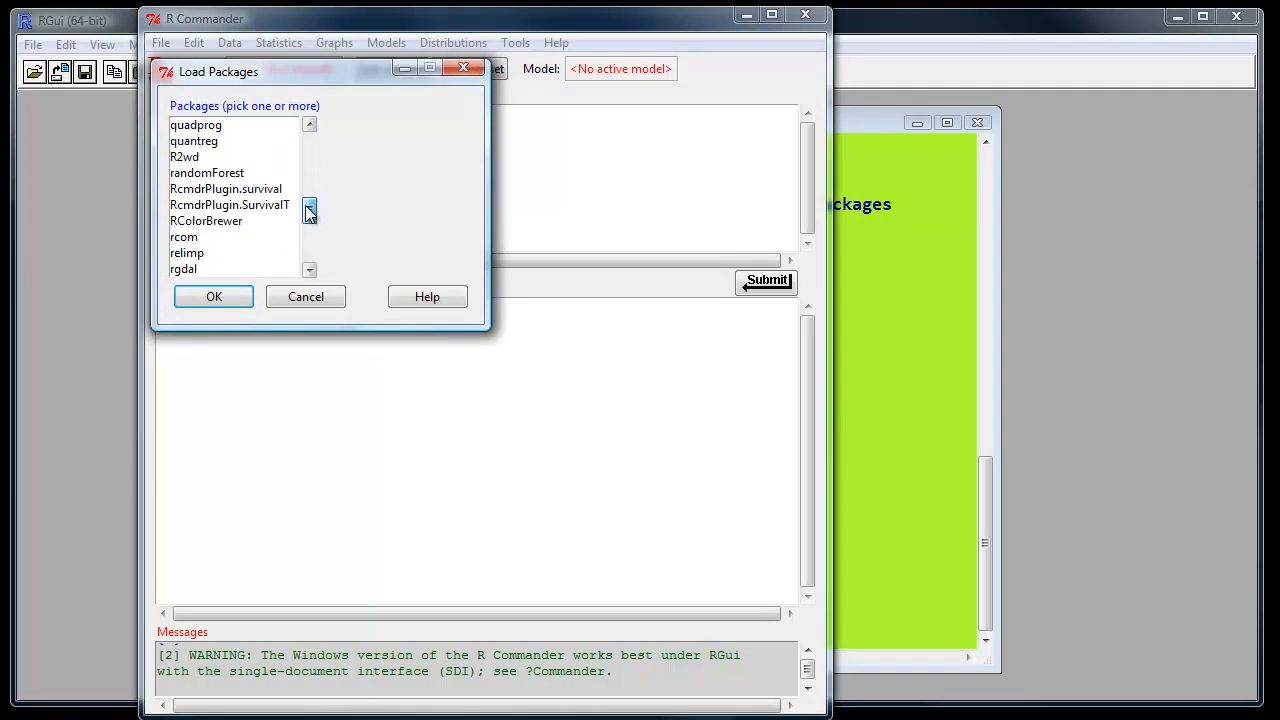
pyautogui.click(248, 190)
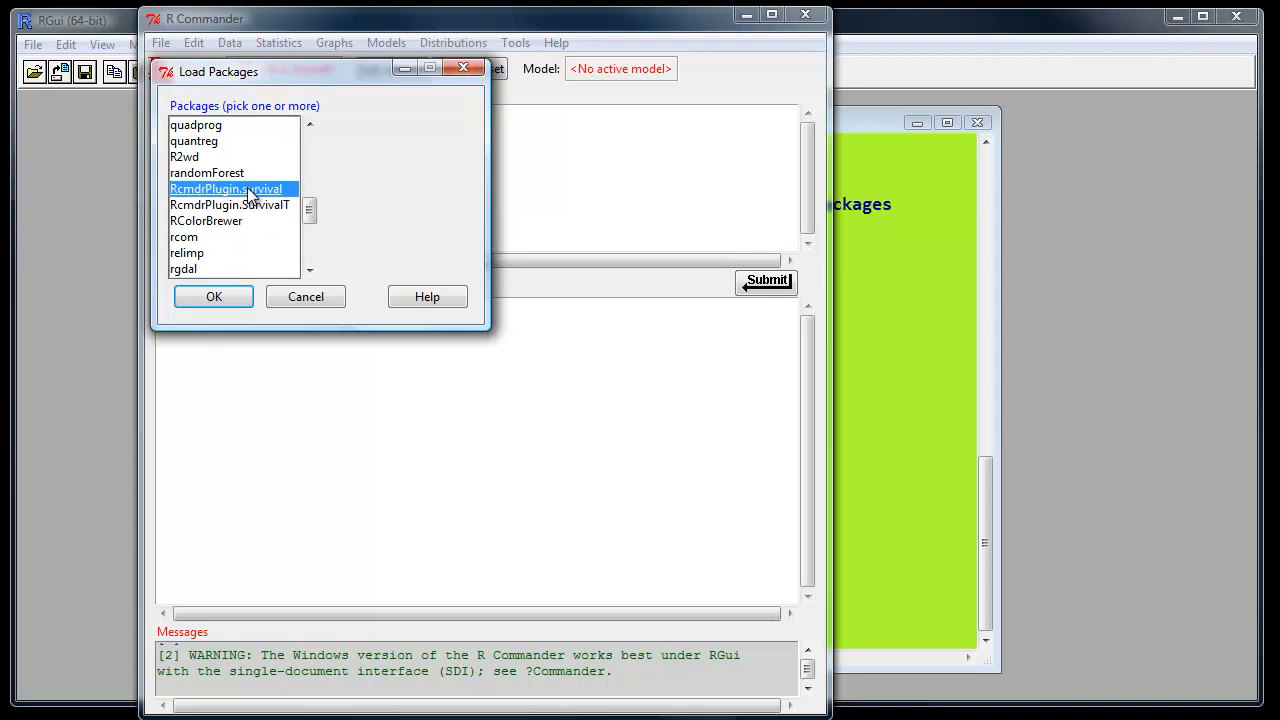
pyautogui.click(214, 297)
pyautogui.click(455, 48)
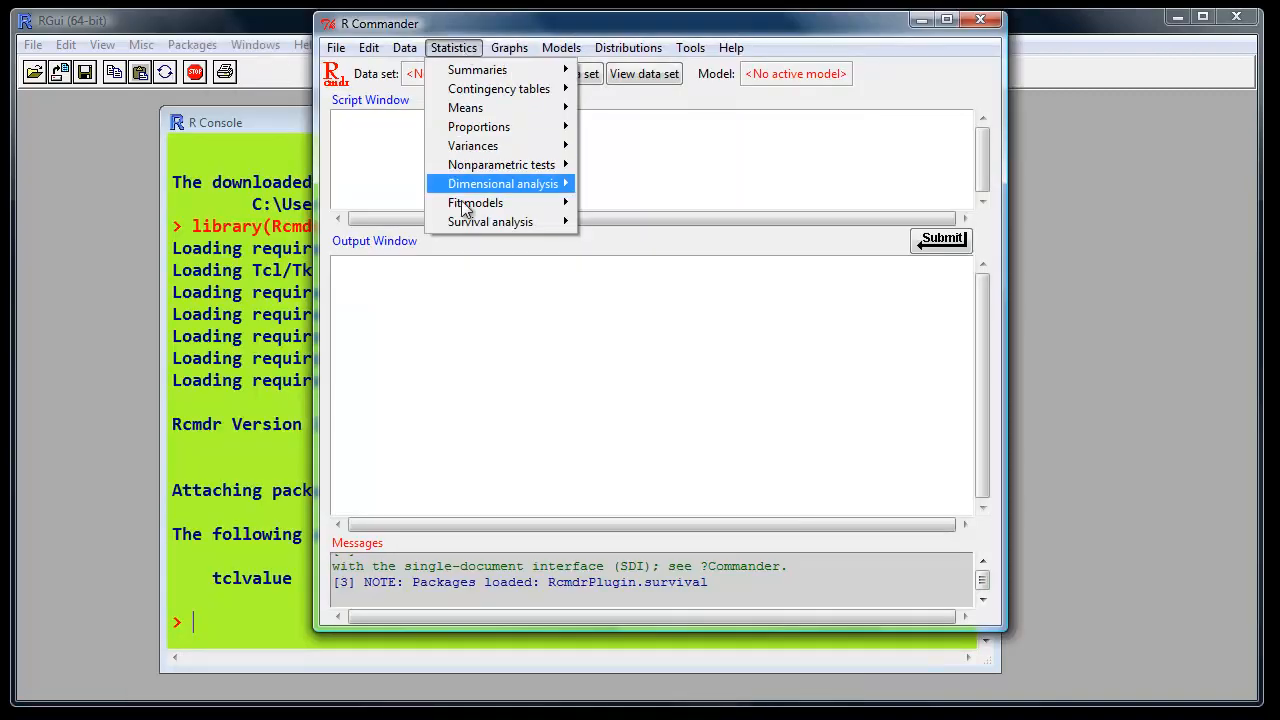
pyautogui.moveTo(466, 220)
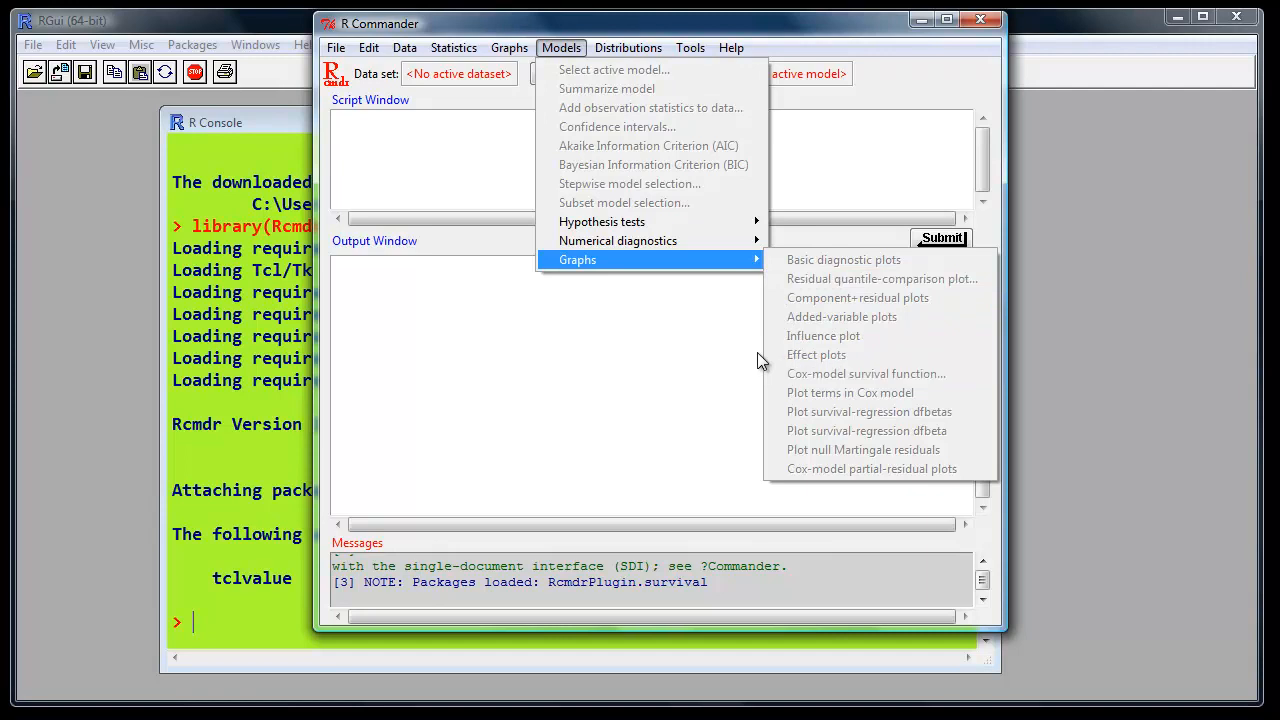
pyautogui.click(483, 309)
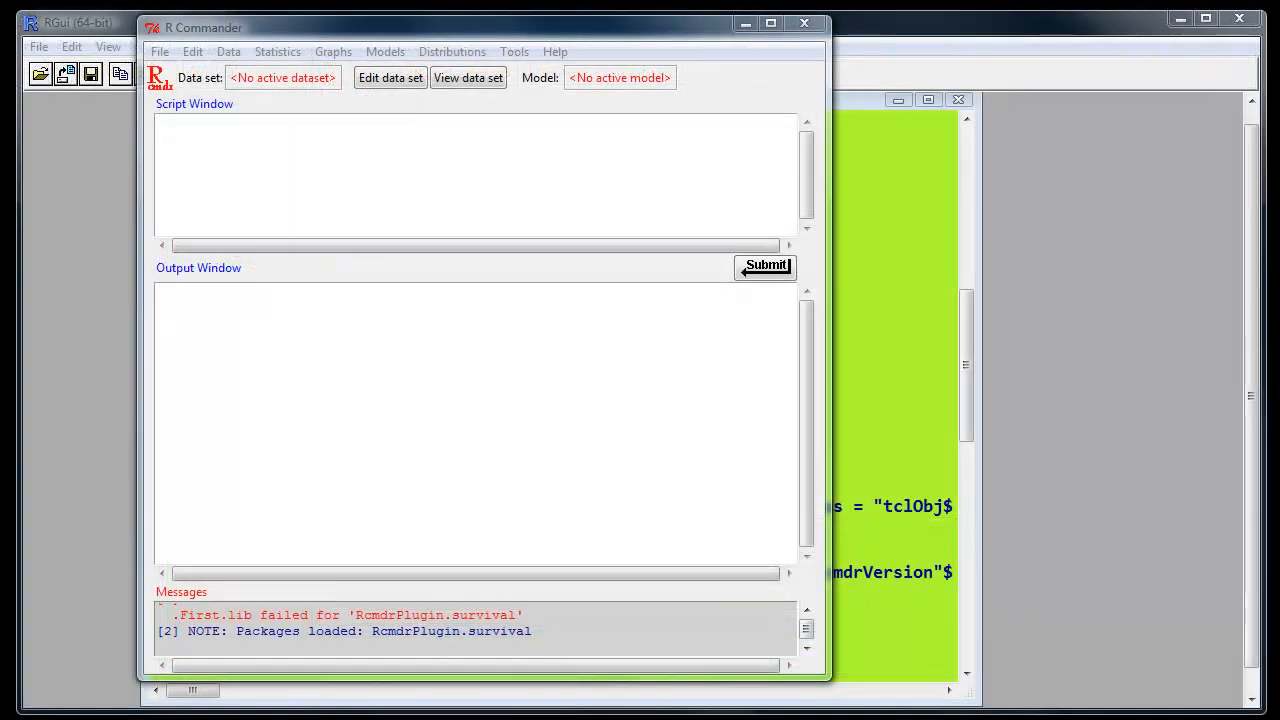
# - Import the text file survival1a.dat from the local file system as mydataset, with variable names in the file and tabs as field separator
pyautogui.click(227, 52)
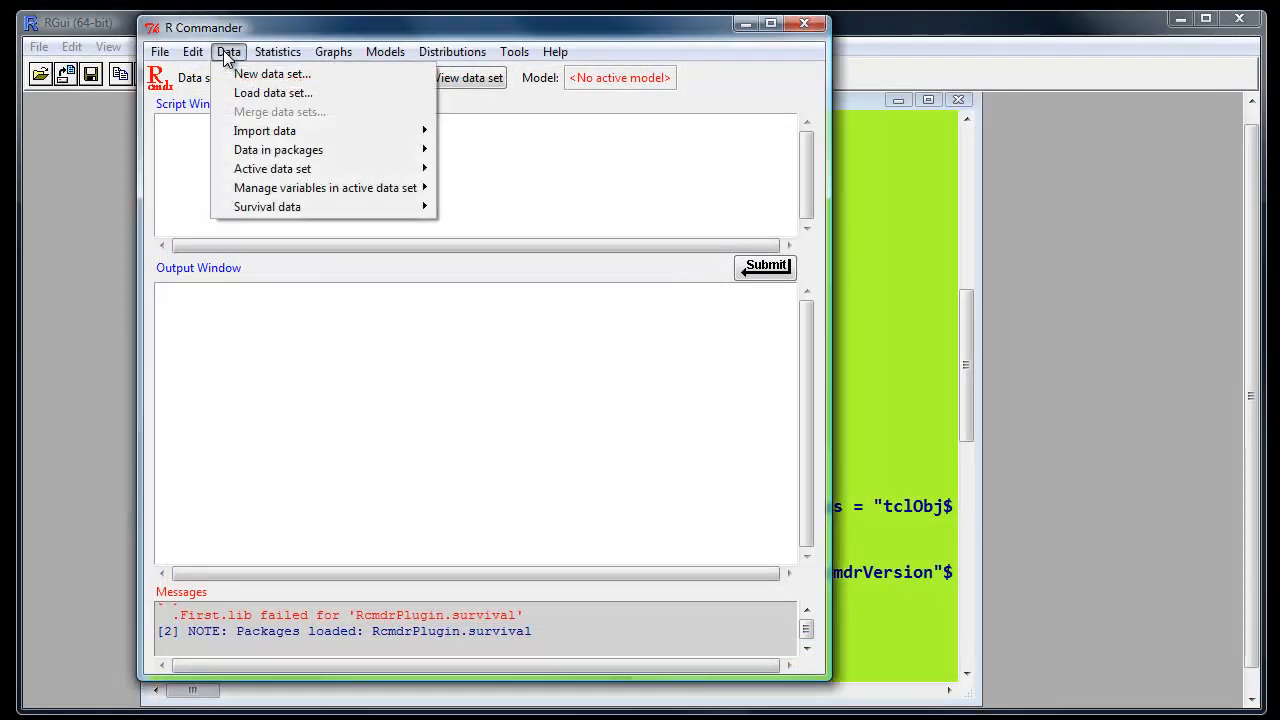
pyautogui.moveTo(243, 135)
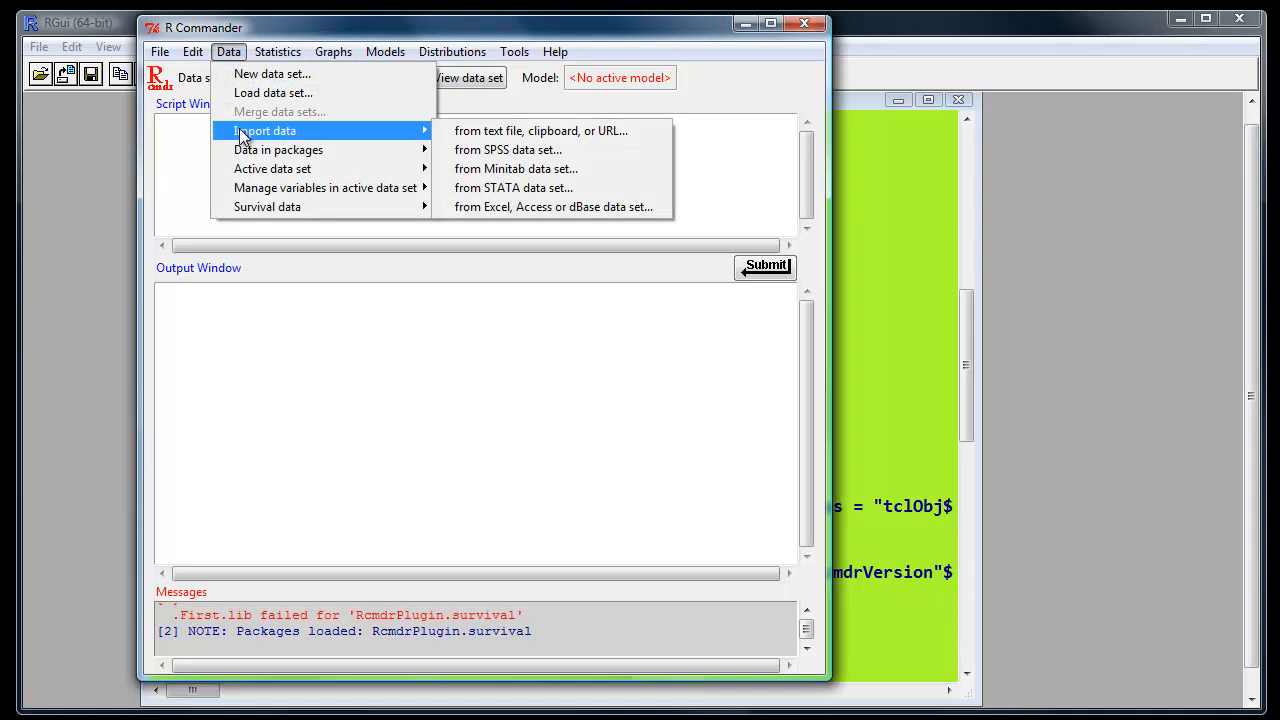
pyautogui.click(466, 130)
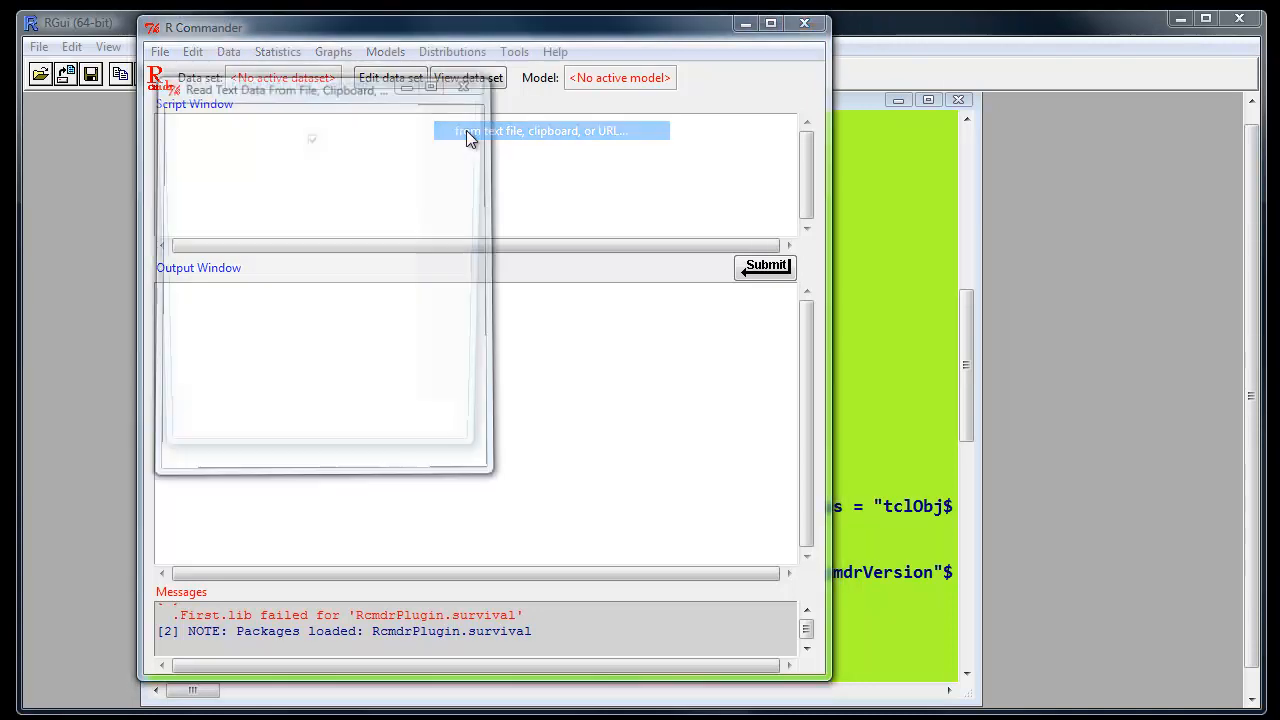
pyautogui.moveTo(354, 117); pyautogui.dragTo(266, 126)
pyautogui.write('mydataset')
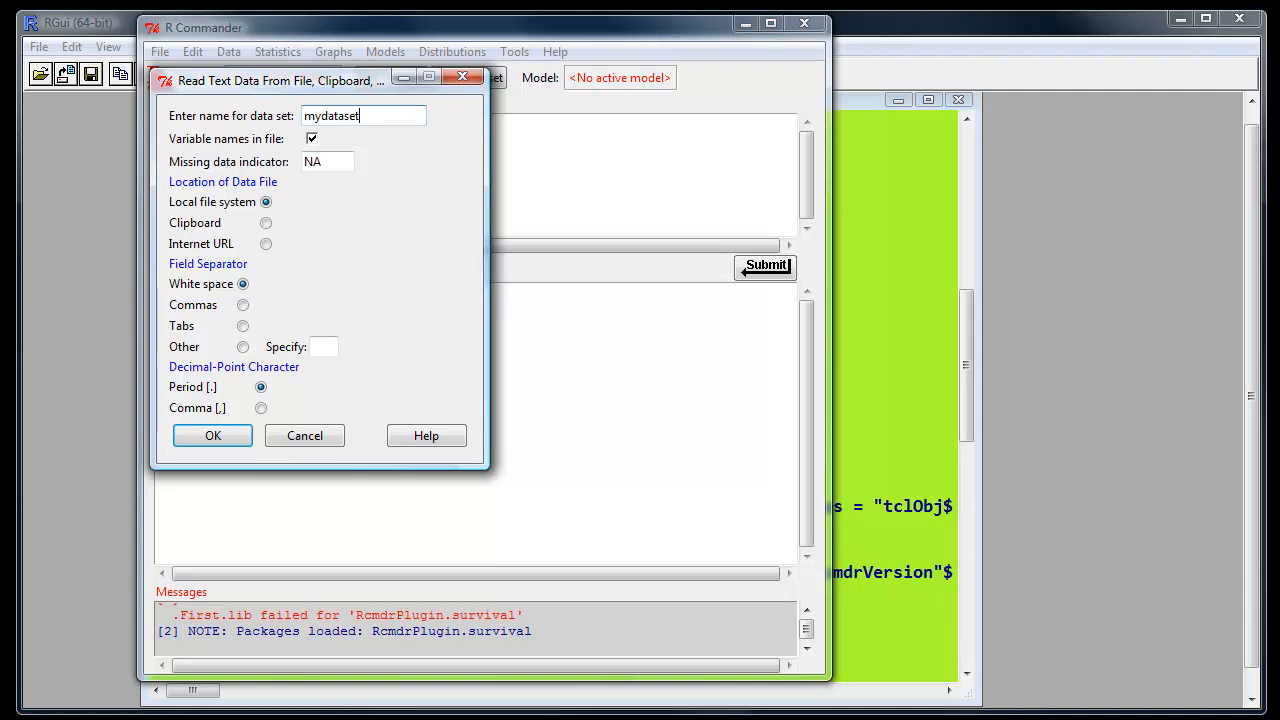
pyautogui.click(242, 326)
pyautogui.click(231, 434)
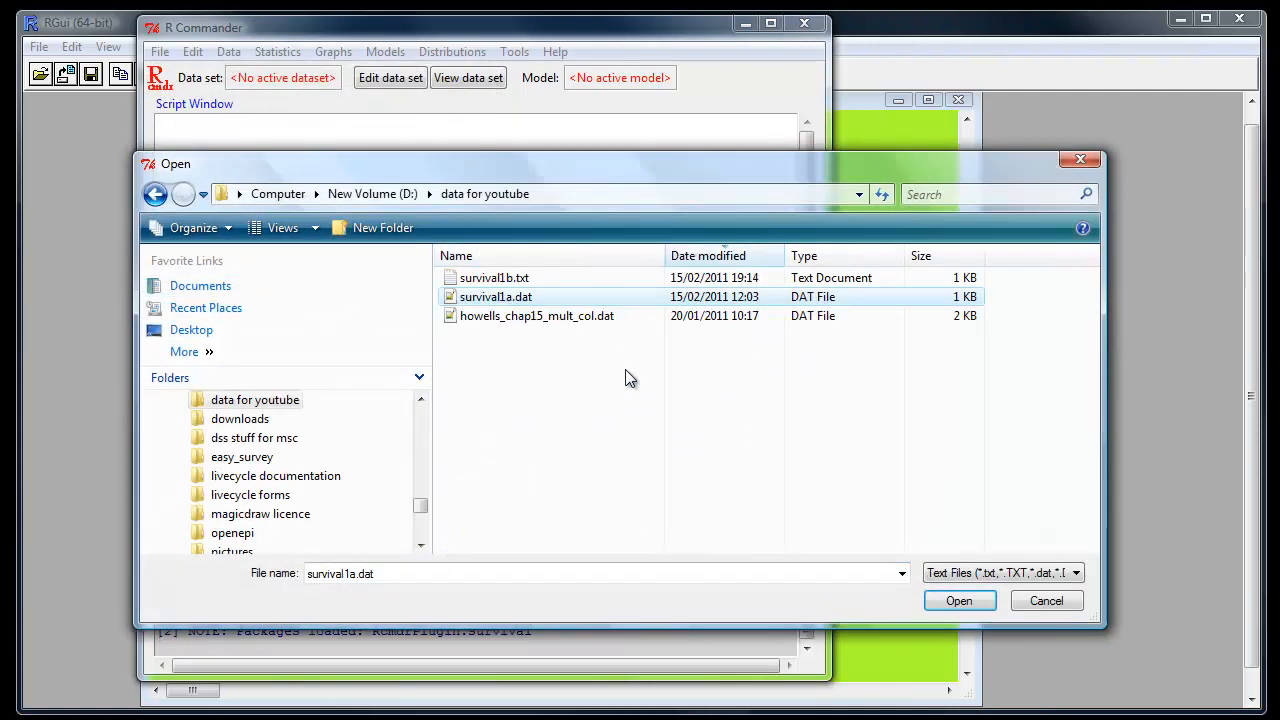
pyautogui.press('Return')
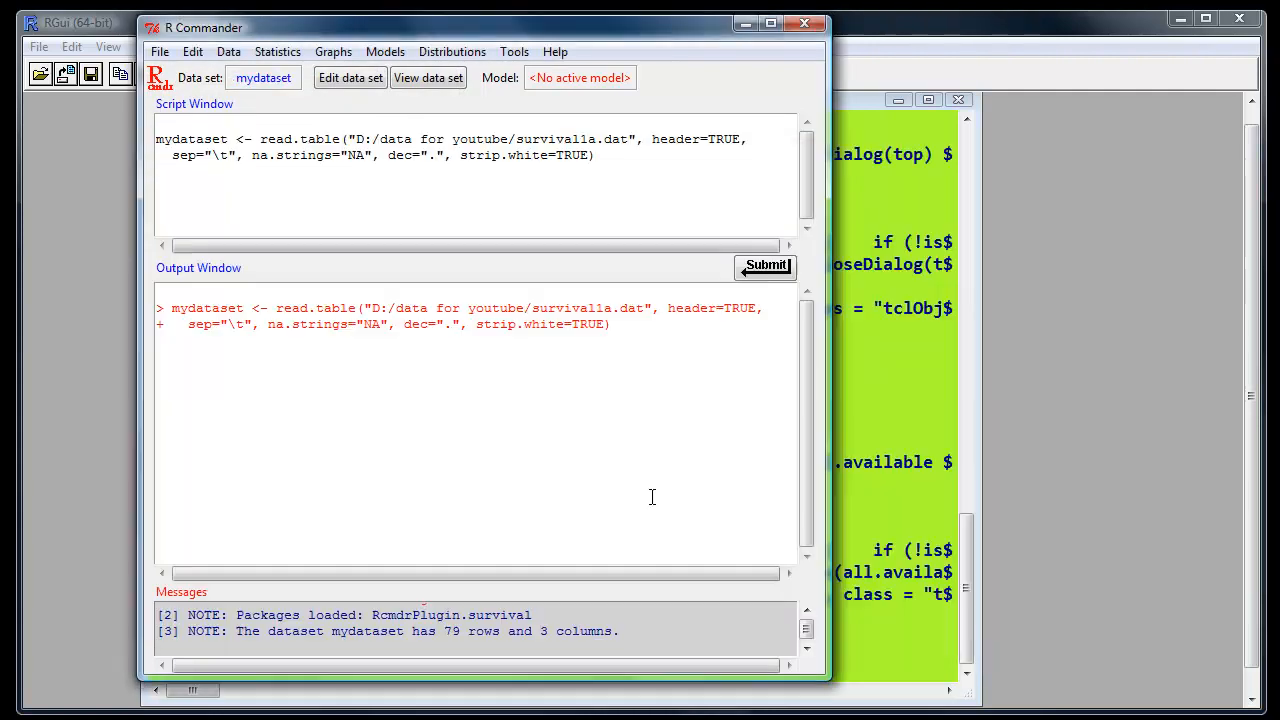
# - View mydataset in the data editor and convert its group variable to a factor using numbers as levels, overwriting the existing variable
pyautogui.click(344, 80)
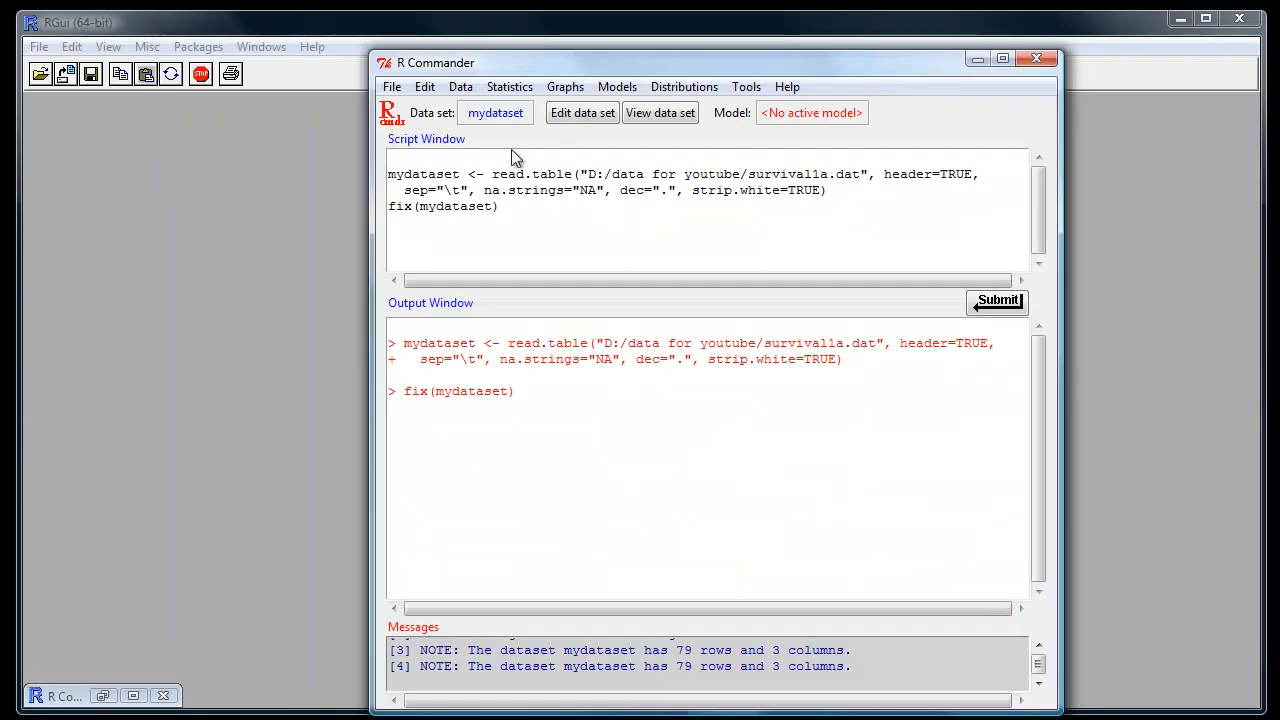
pyautogui.click(463, 87)
pyautogui.moveTo(470, 224)
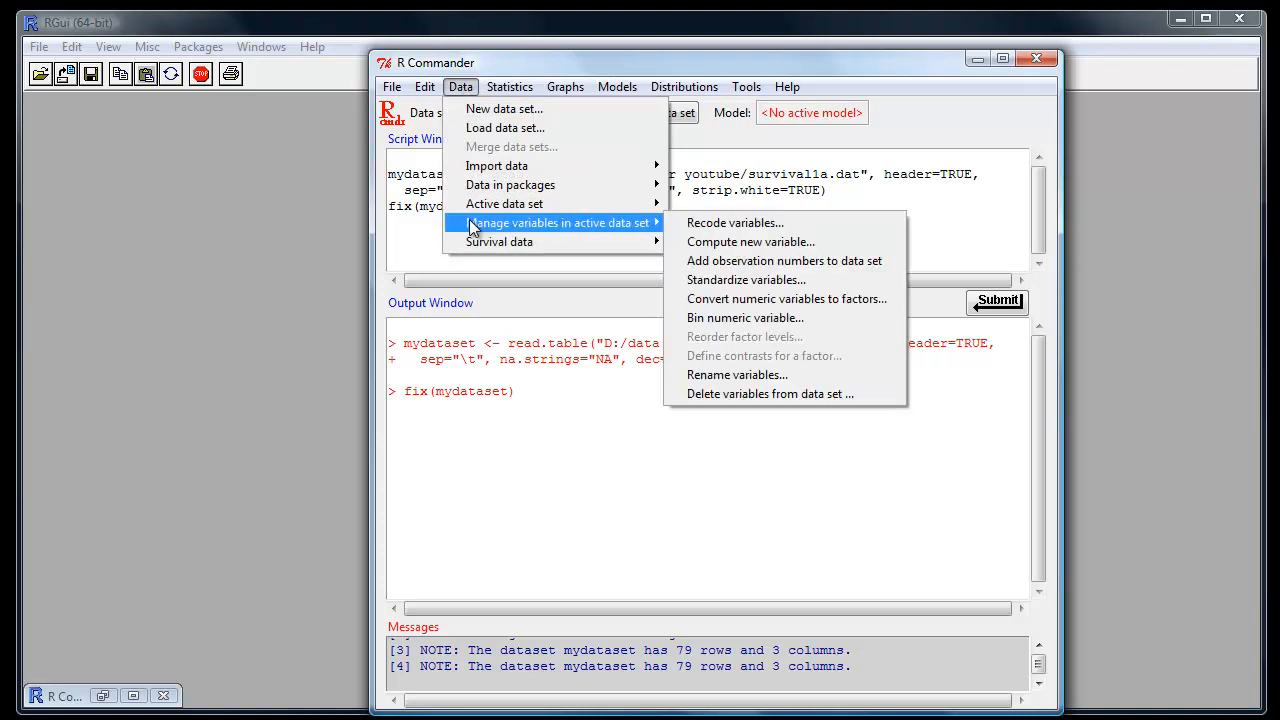
pyautogui.click(746, 302)
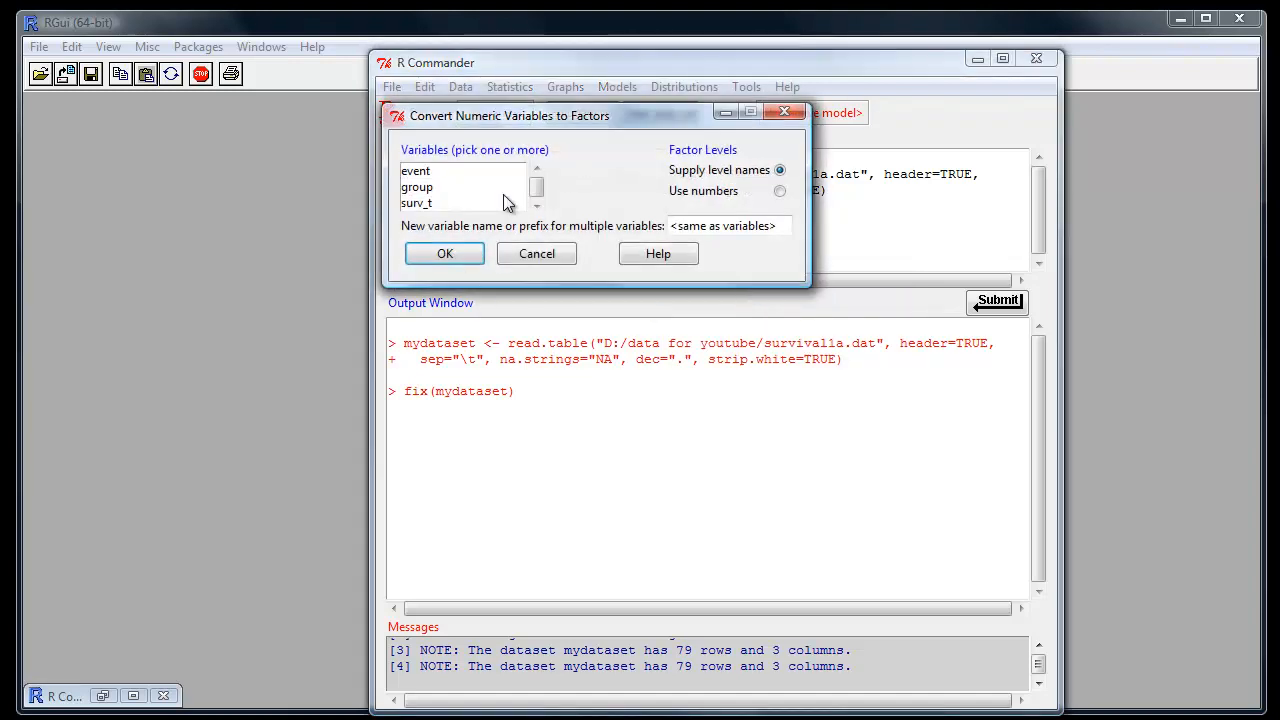
pyautogui.click(420, 187)
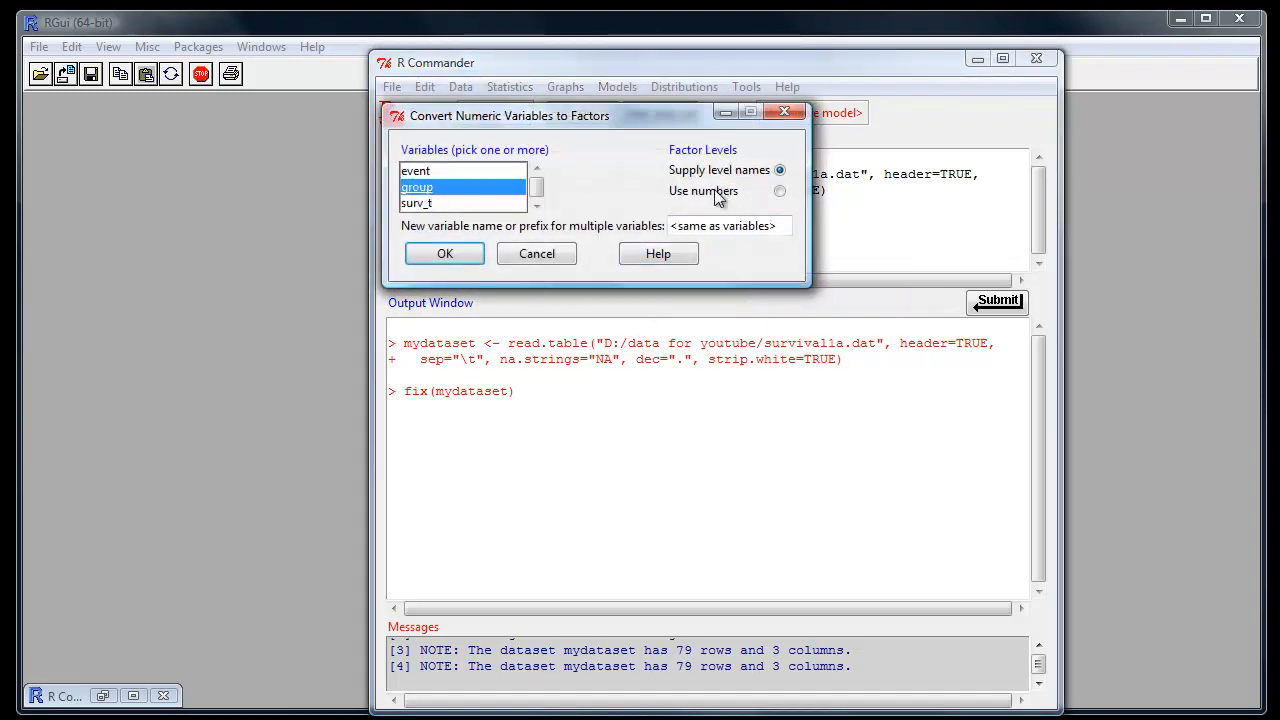
pyautogui.click(780, 191)
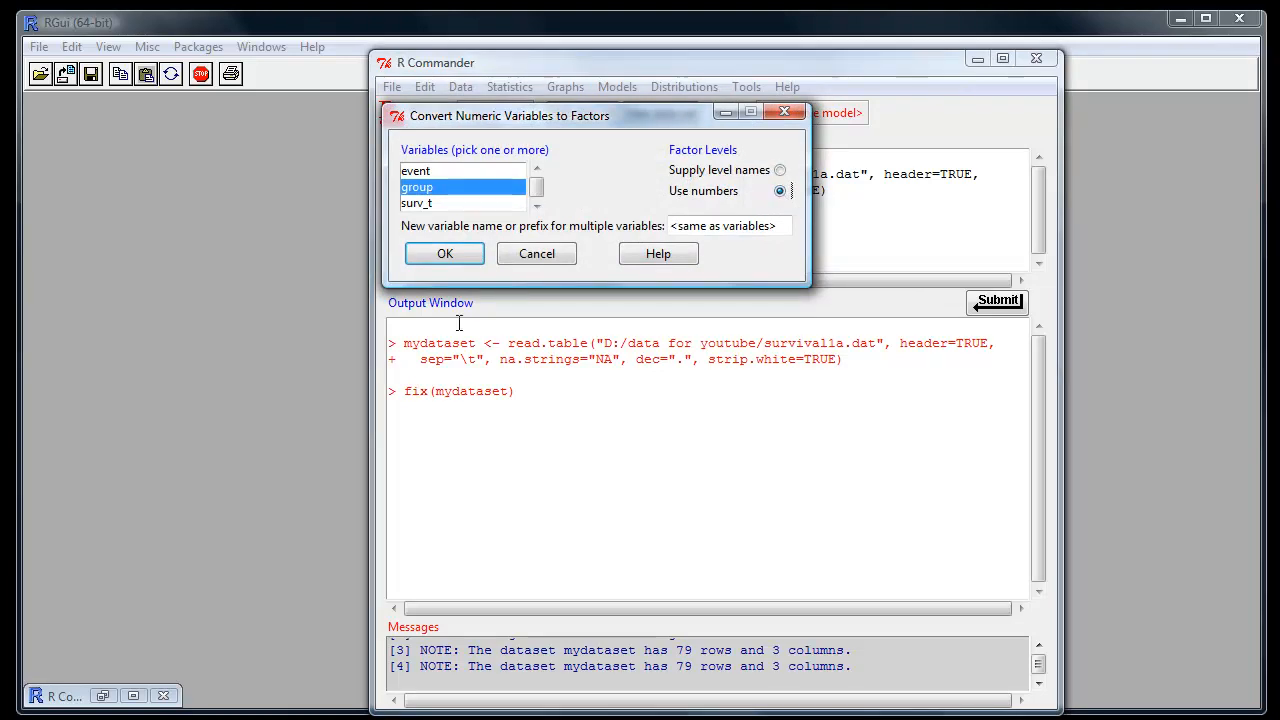
pyautogui.click(443, 254)
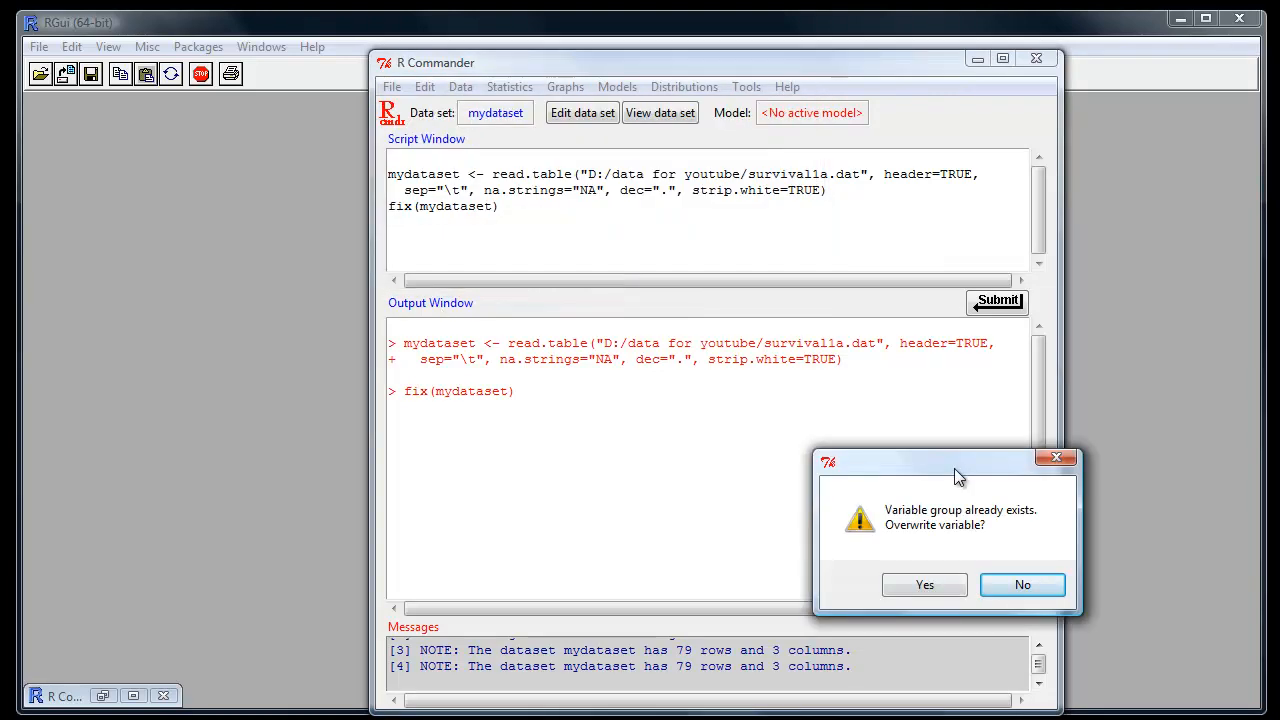
pyautogui.click(923, 583)
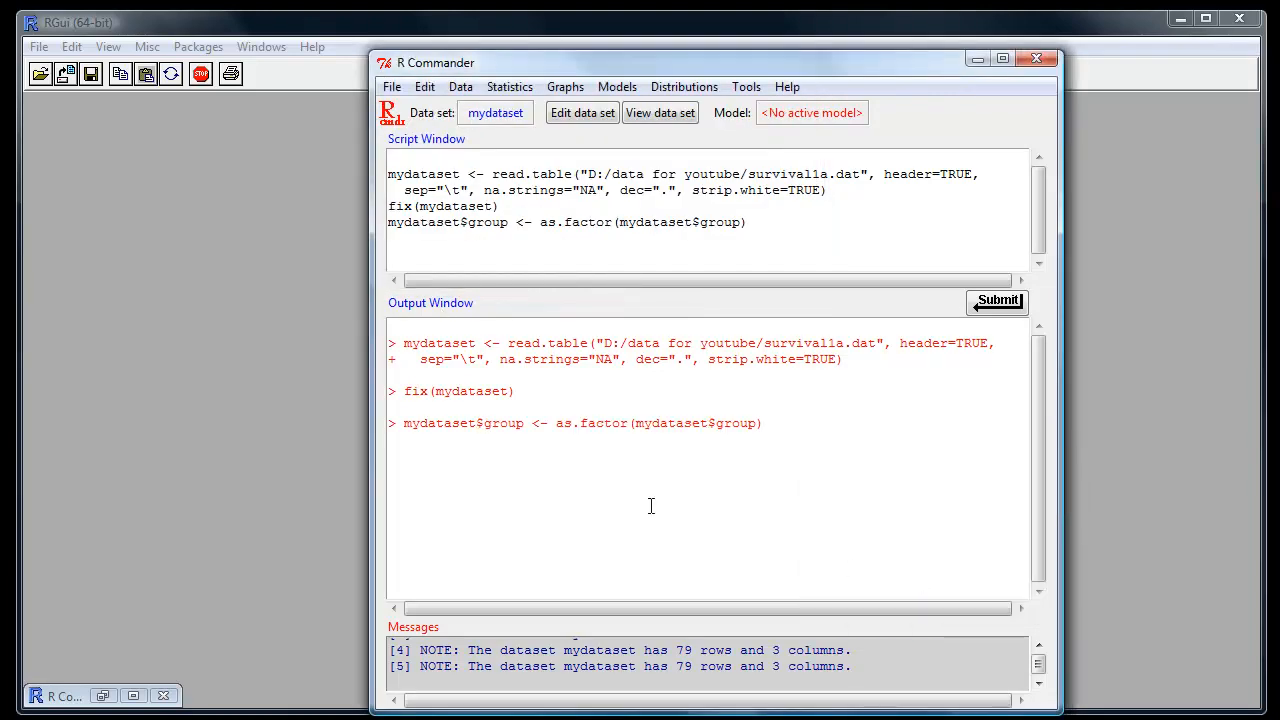
# - Open mydataset in the data editor to check its surv_t, event and group columns, and minimize the editor
pyautogui.click(577, 116)
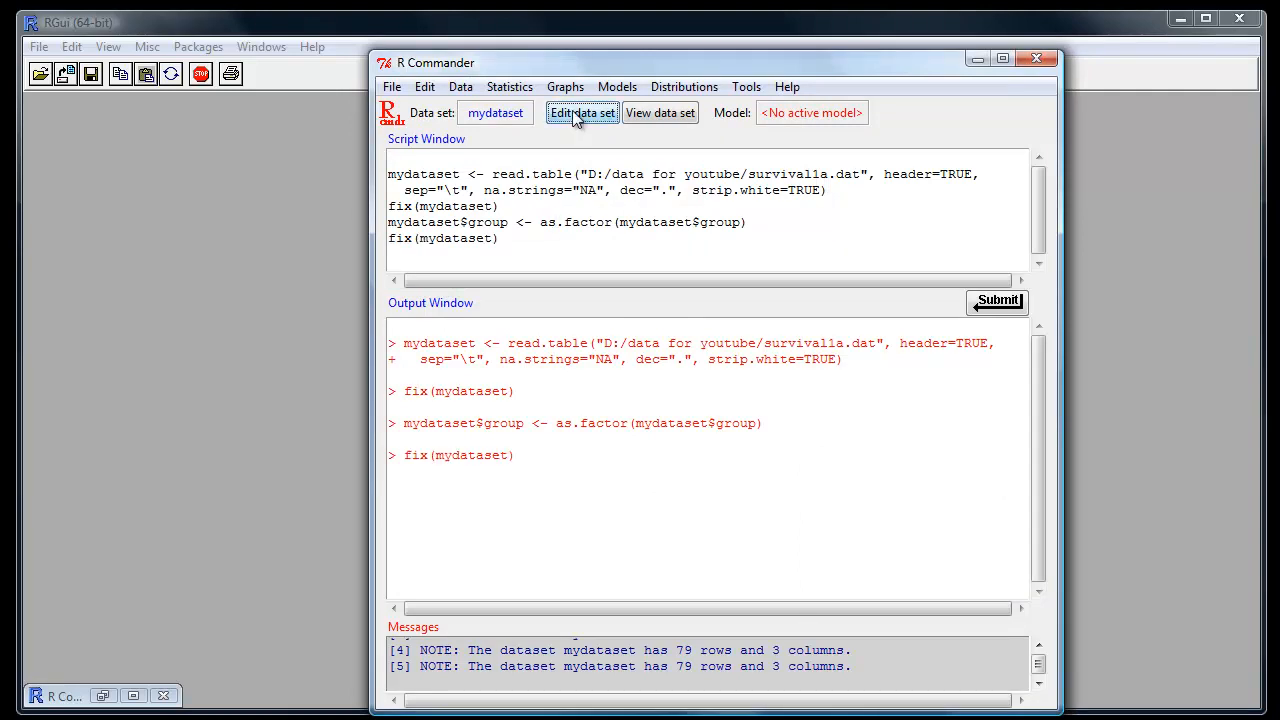
pyautogui.moveTo(980, 240); pyautogui.dragTo(963, 194)
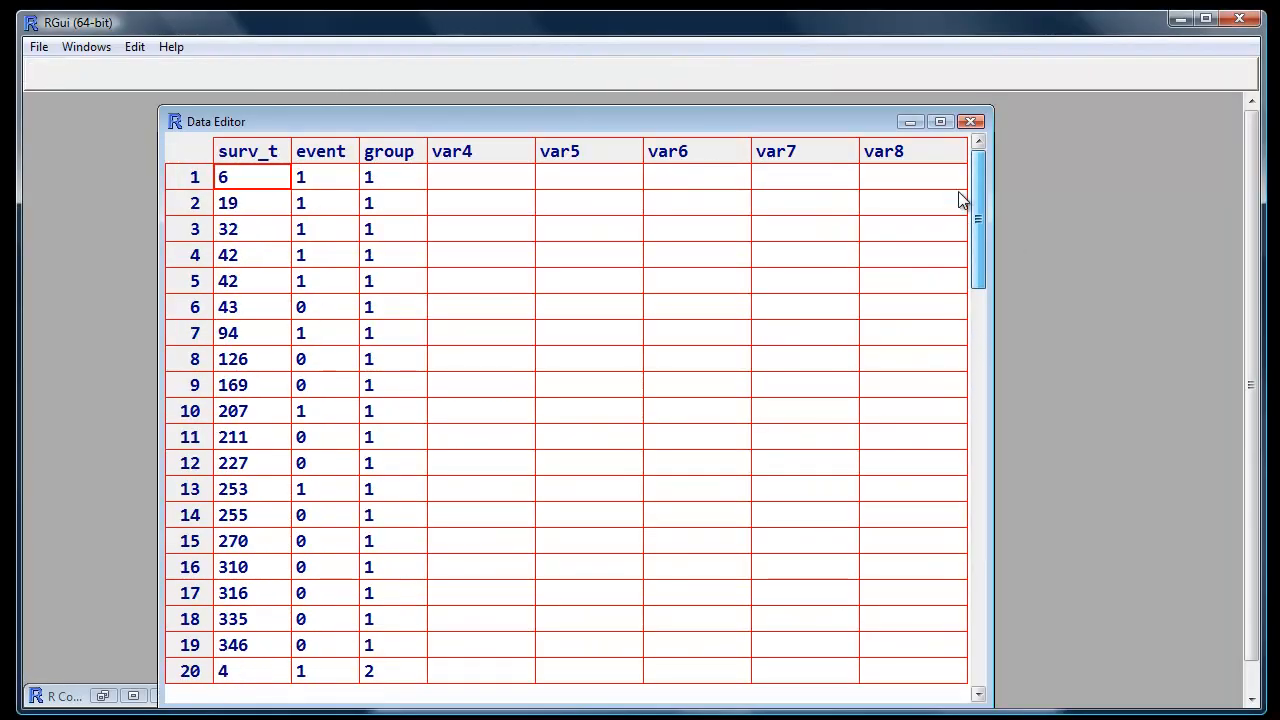
pyautogui.click(910, 122)
pyautogui.click(505, 88)
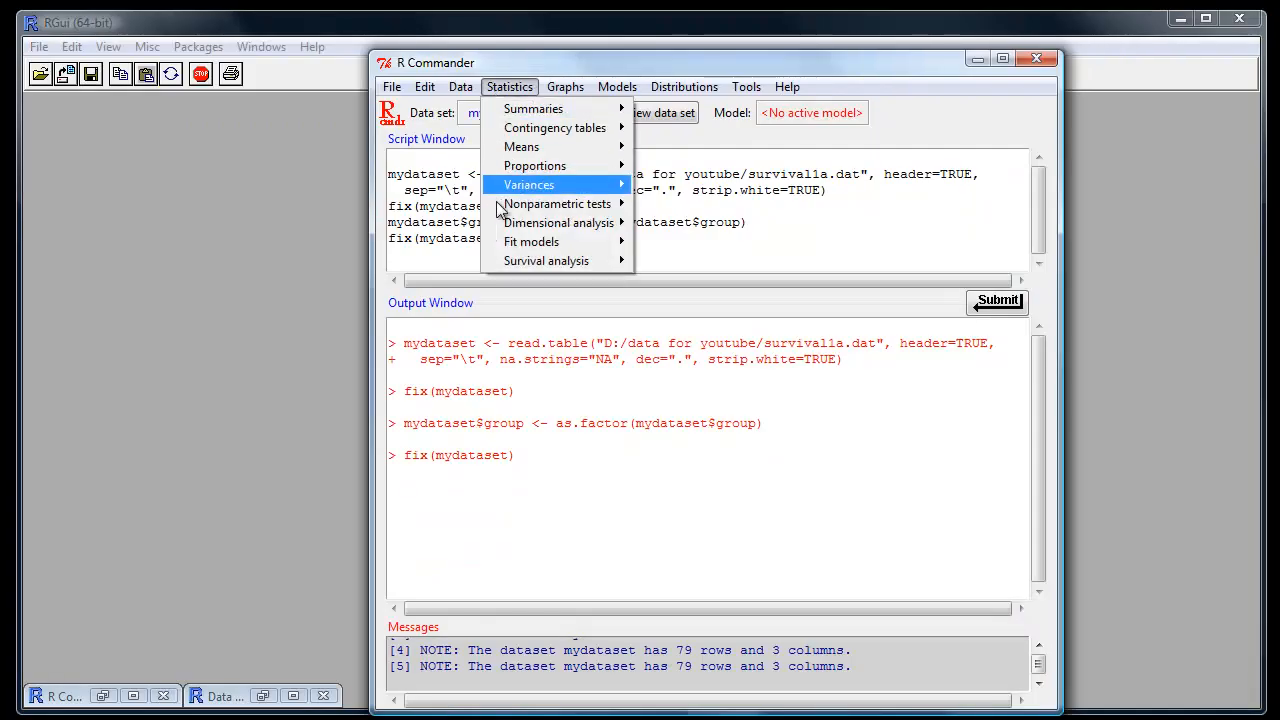
pyautogui.moveTo(503, 266)
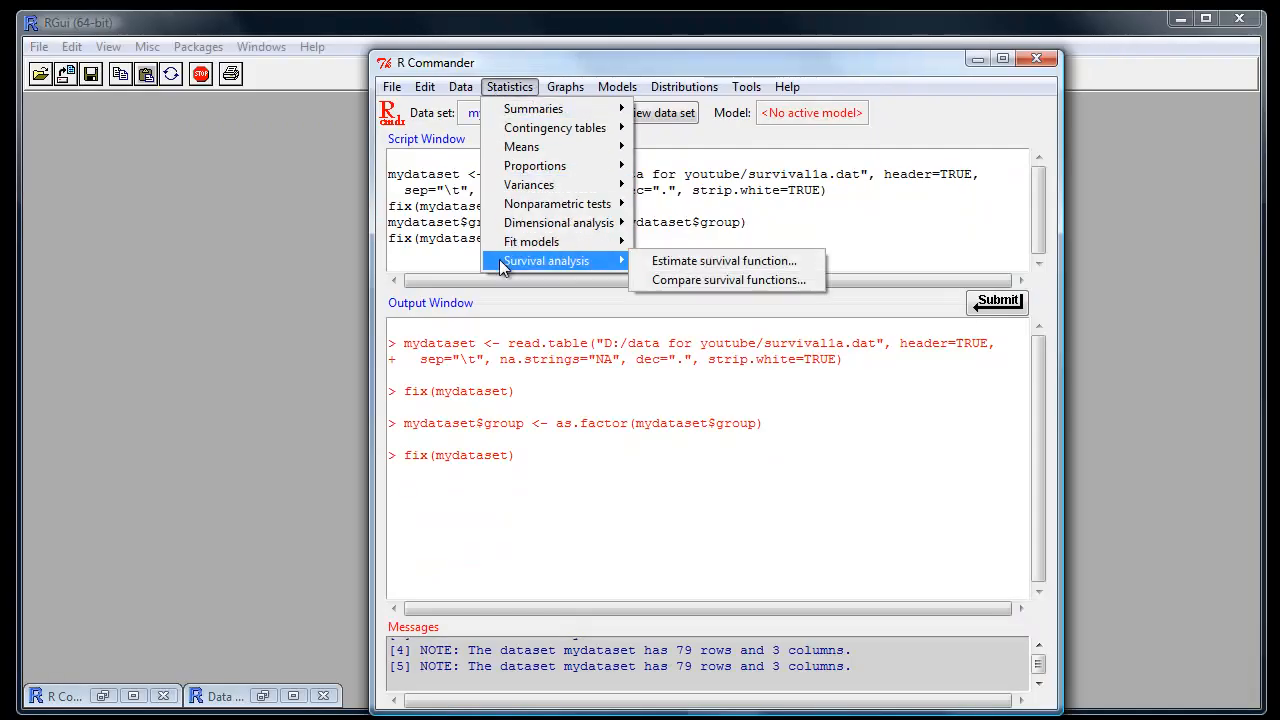
pyautogui.click(658, 262)
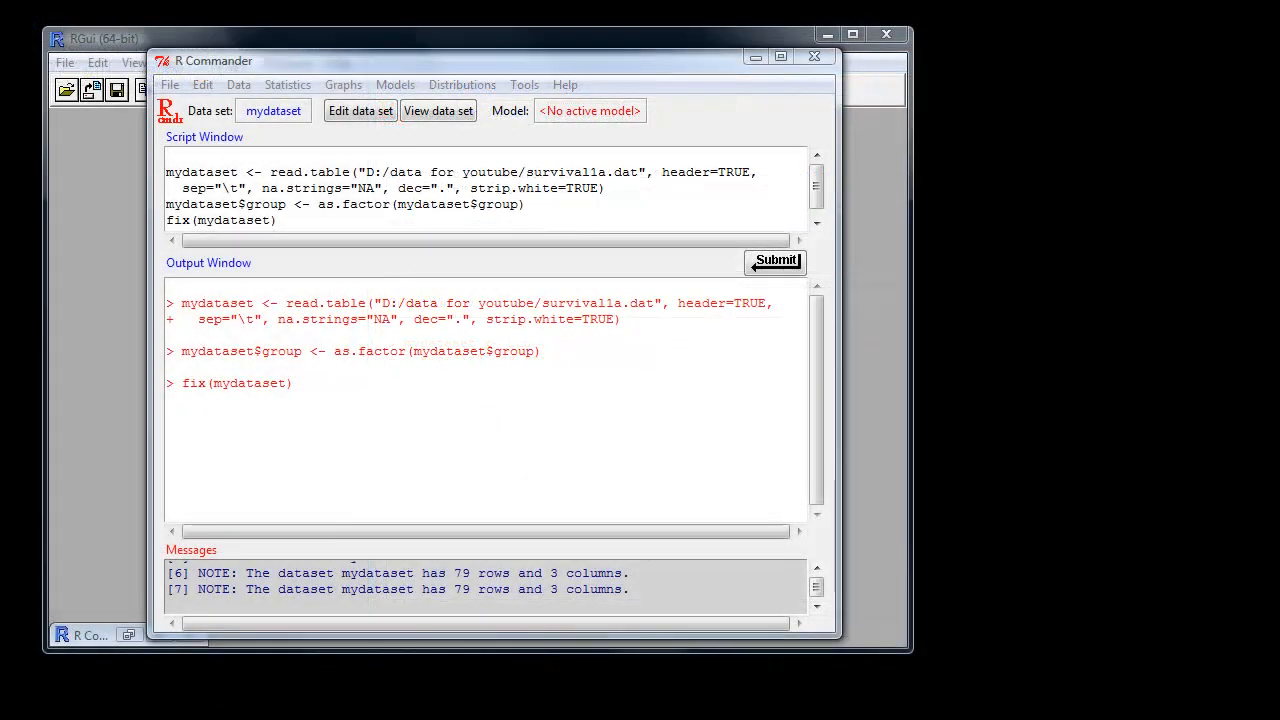
# - Estimate the Kaplan-Meier survival function of mydataset with surv_t as time, event as event indicator and group as strata
pyautogui.click(285, 86)
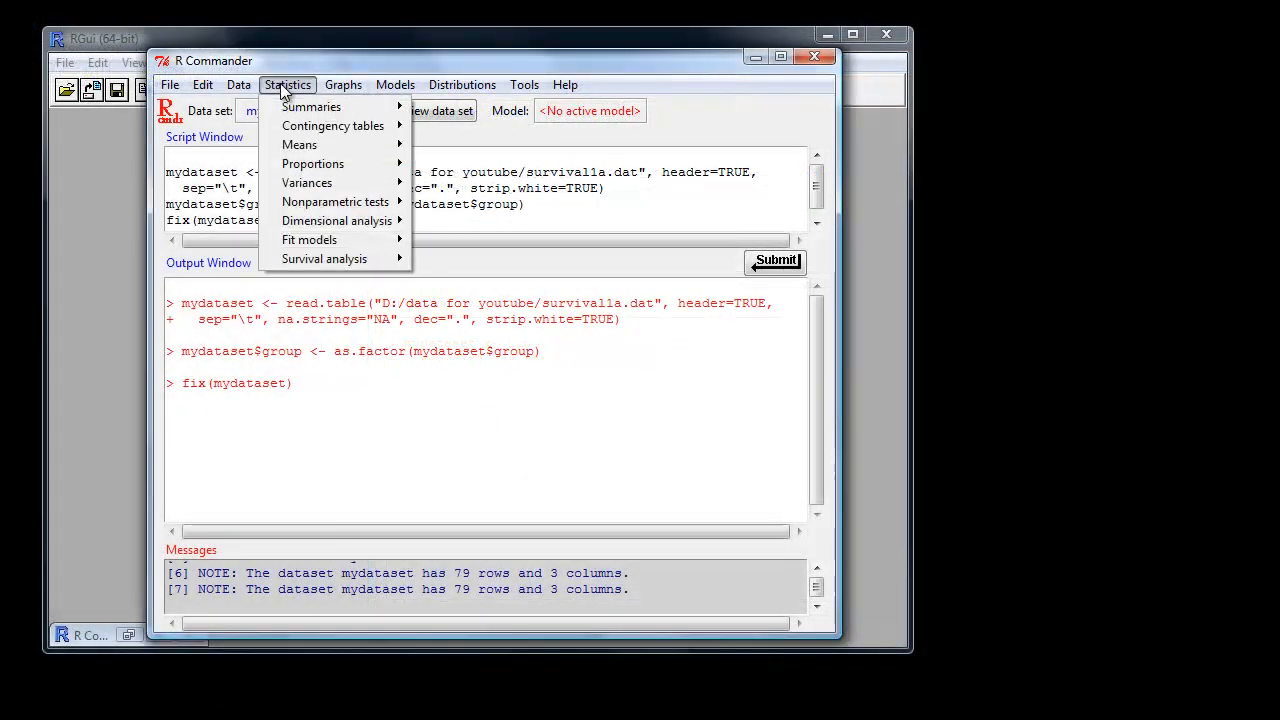
pyautogui.moveTo(293, 263)
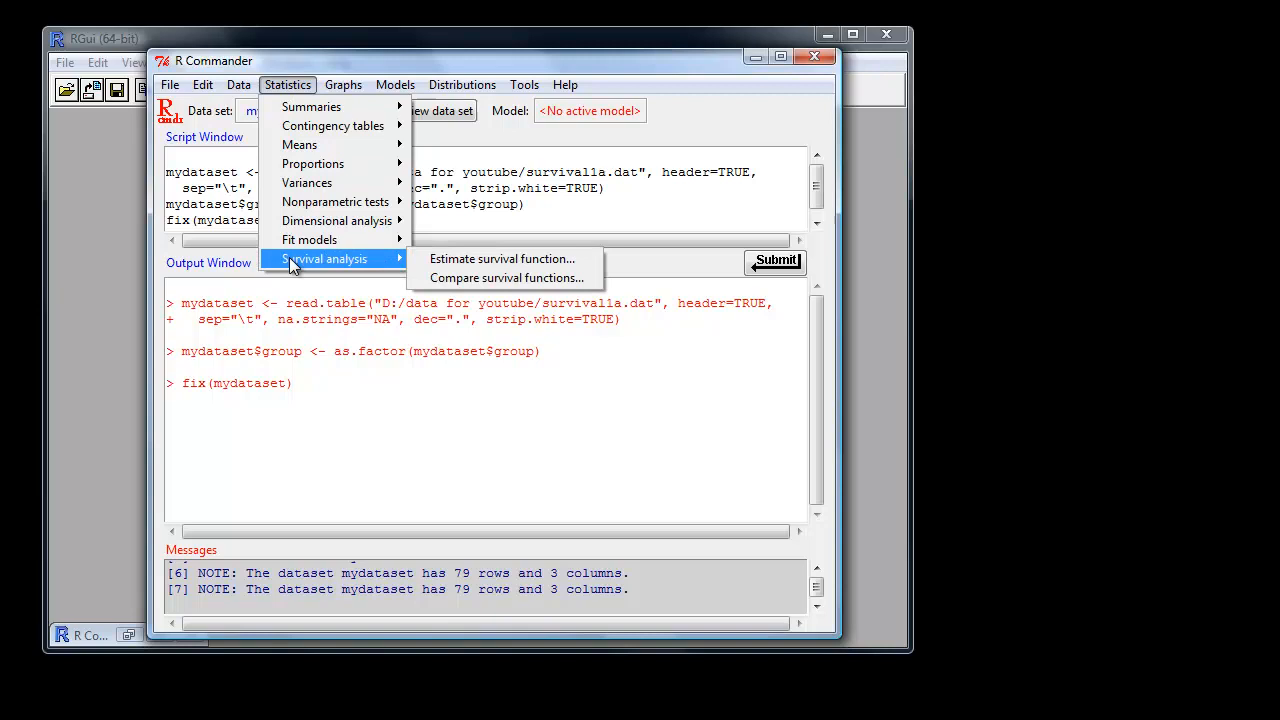
pyautogui.click(428, 262)
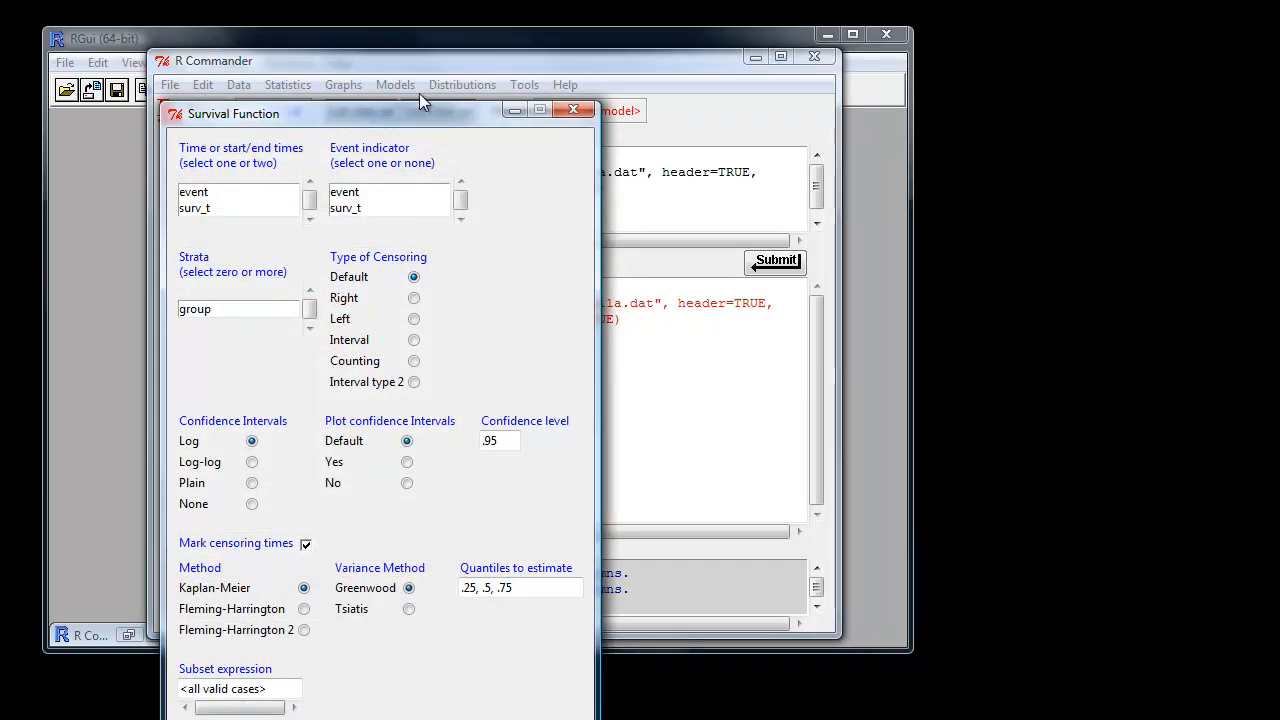
pyautogui.moveTo(421, 119); pyautogui.dragTo(419, 28)
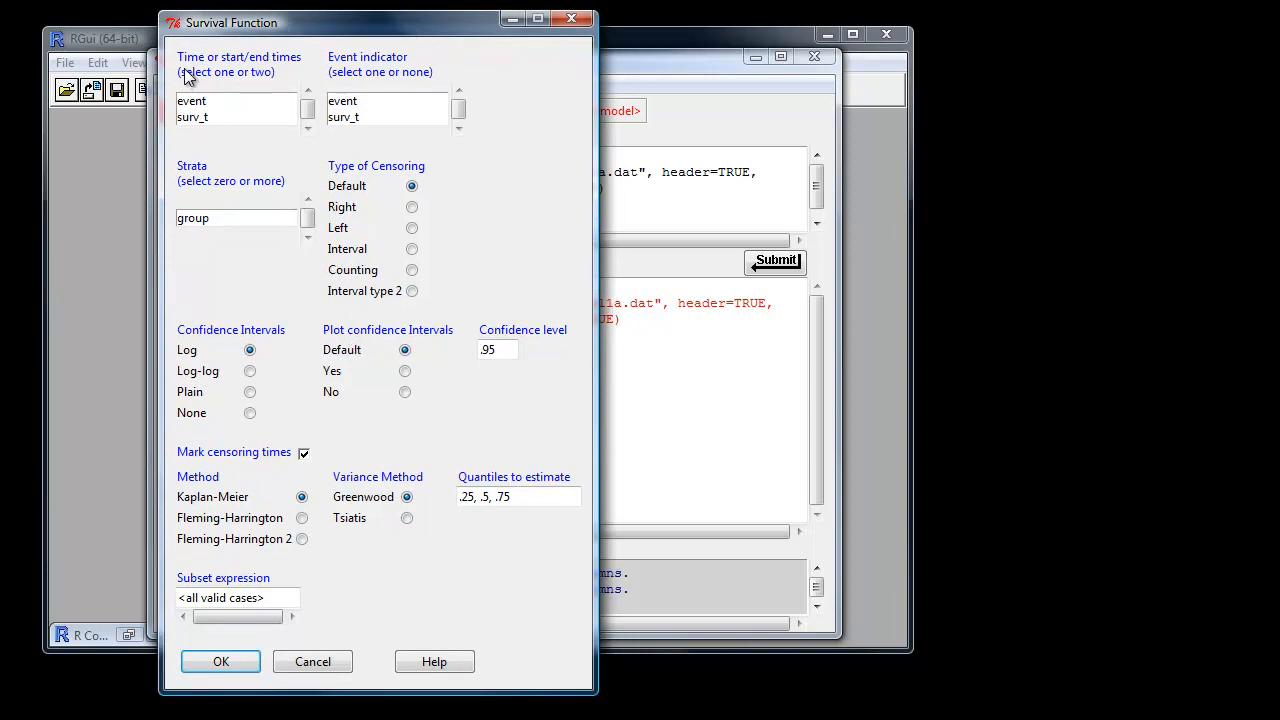
pyautogui.click(199, 121)
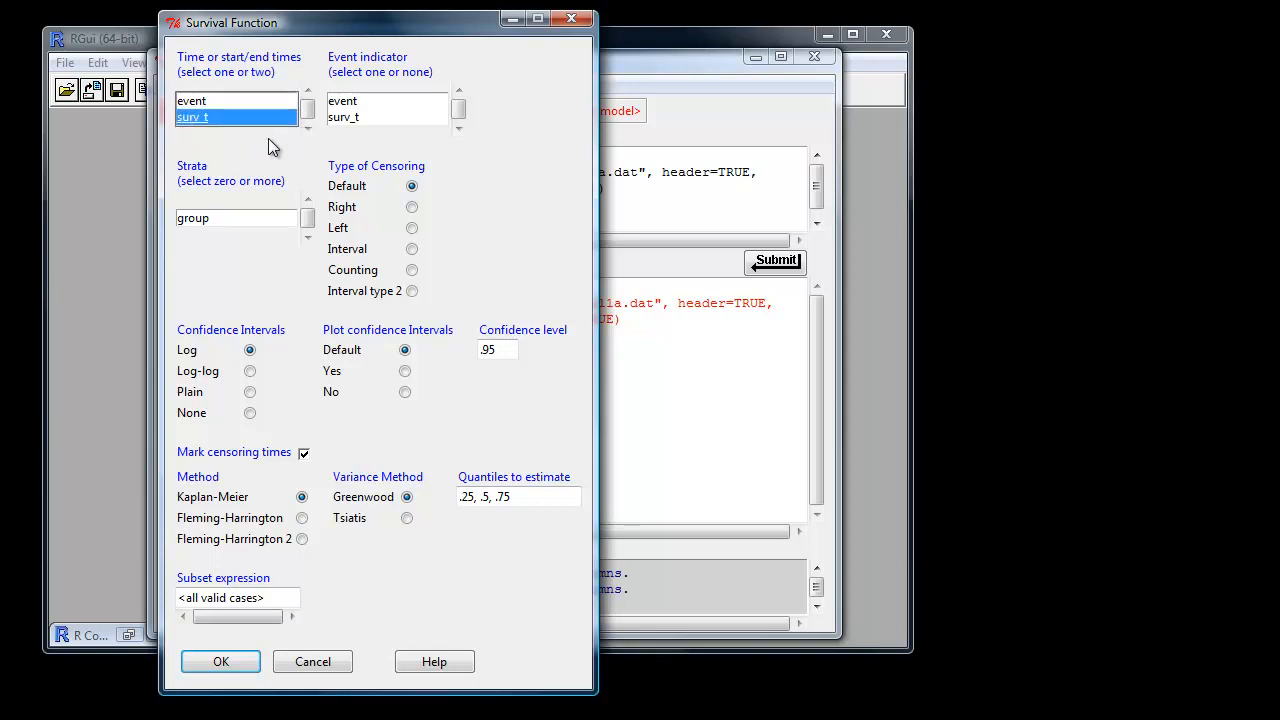
pyautogui.click(340, 104)
pyautogui.click(208, 217)
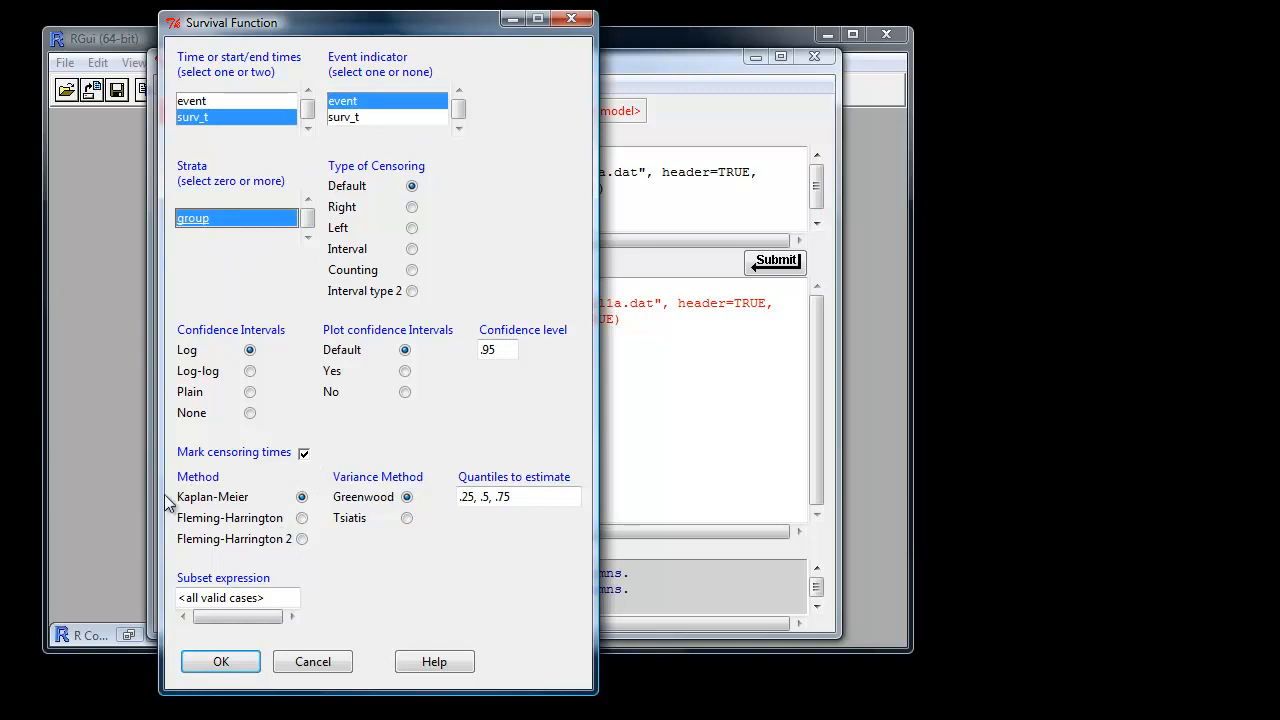
pyautogui.click(221, 662)
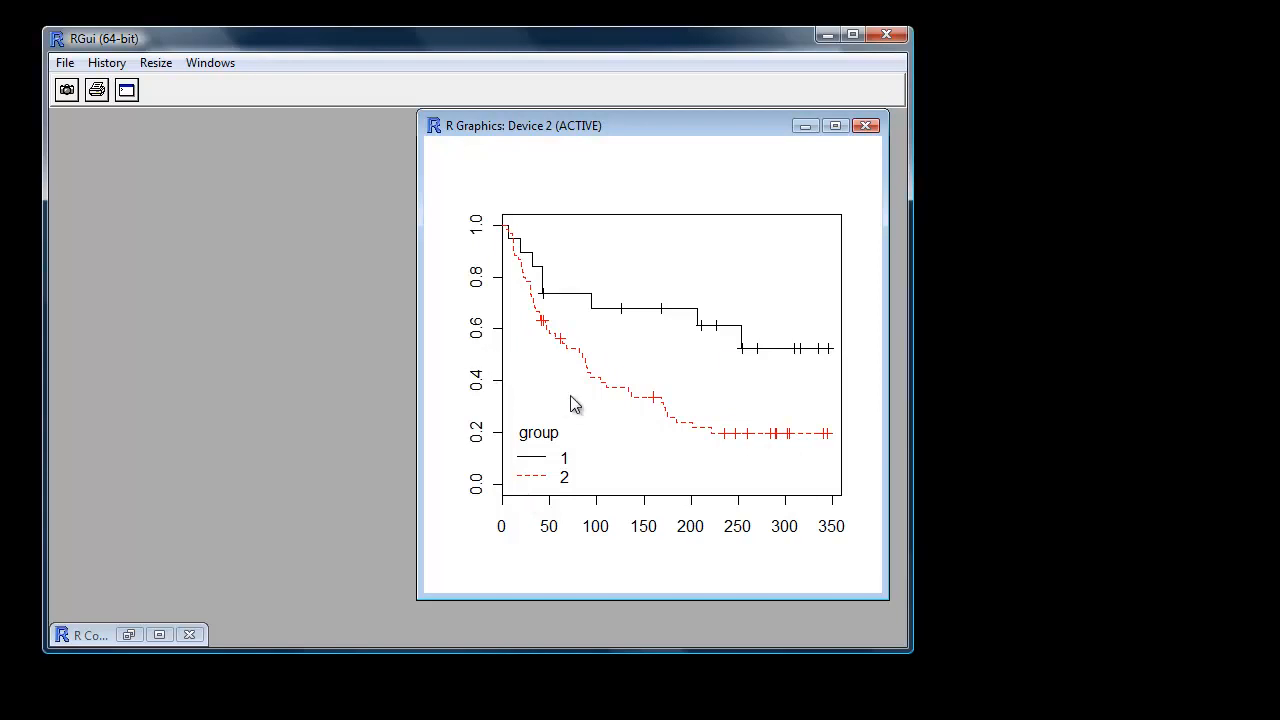
# - Return from the plot to R Commander and compare survival functions with time surv_t, event indicator event, strata group and rho 0.0
pyautogui.hotkey('alt', 'Tab')
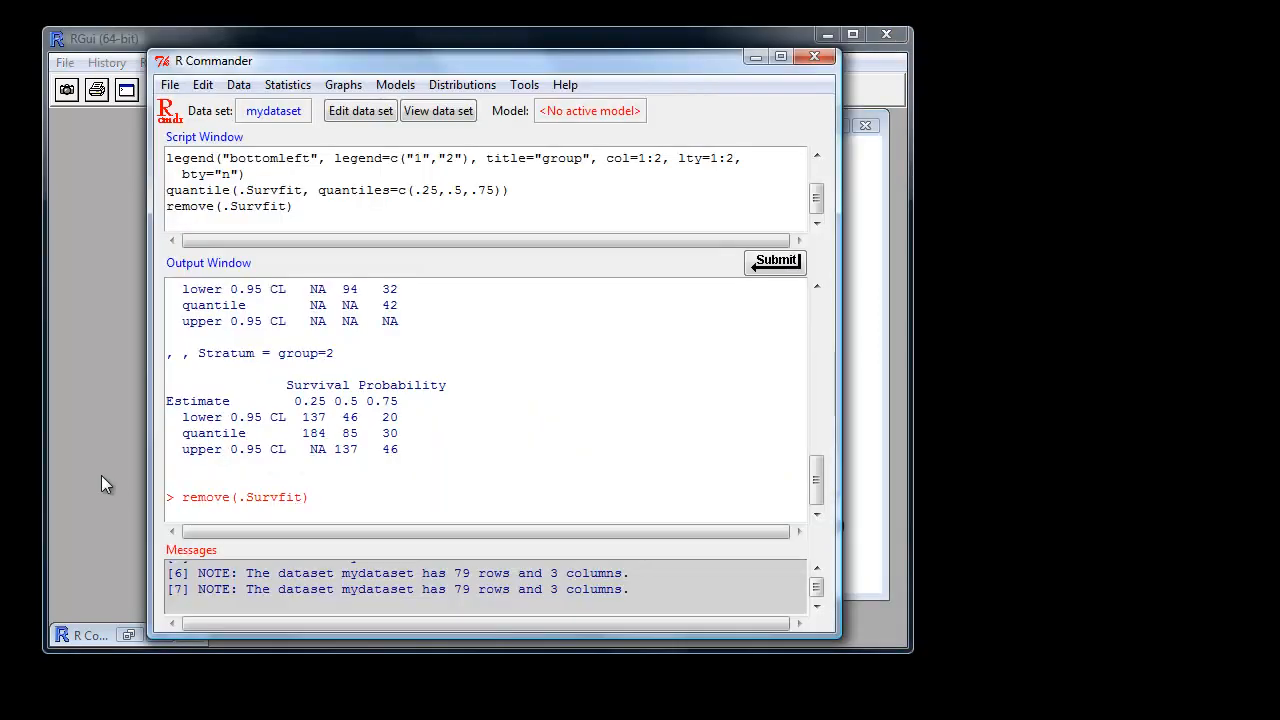
pyautogui.click(287, 88)
pyautogui.moveTo(280, 261)
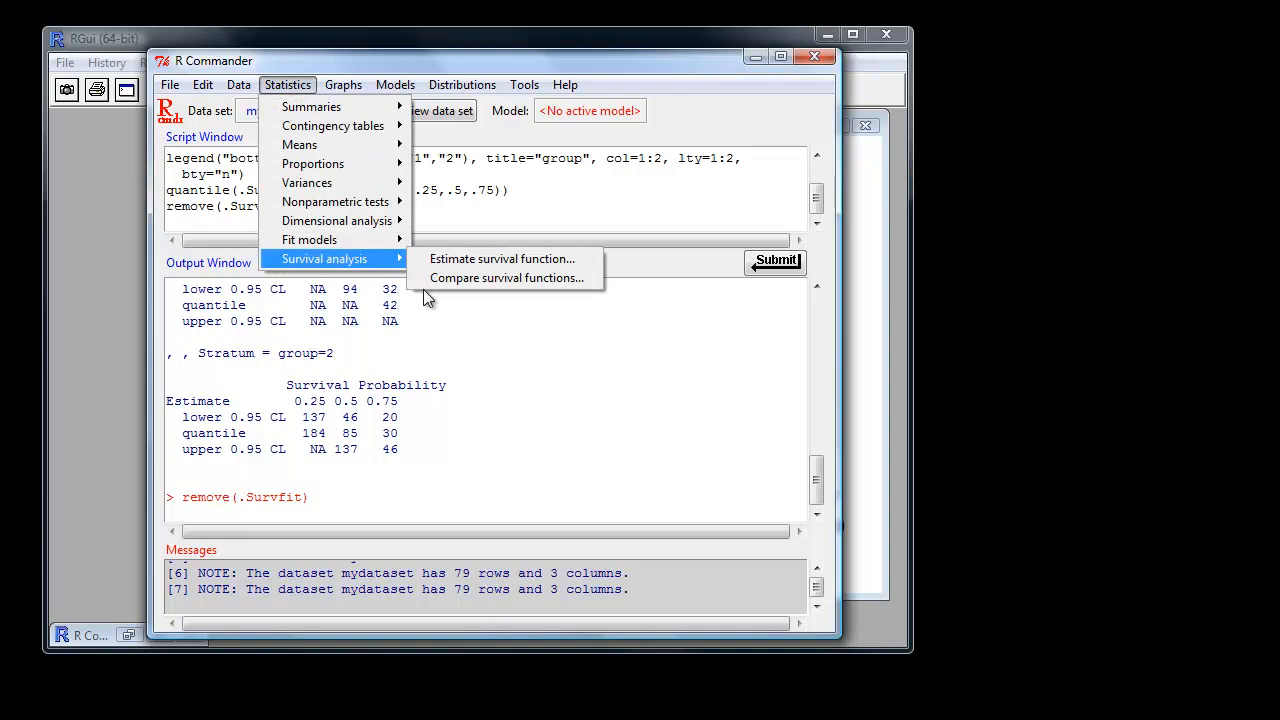
pyautogui.click(436, 281)
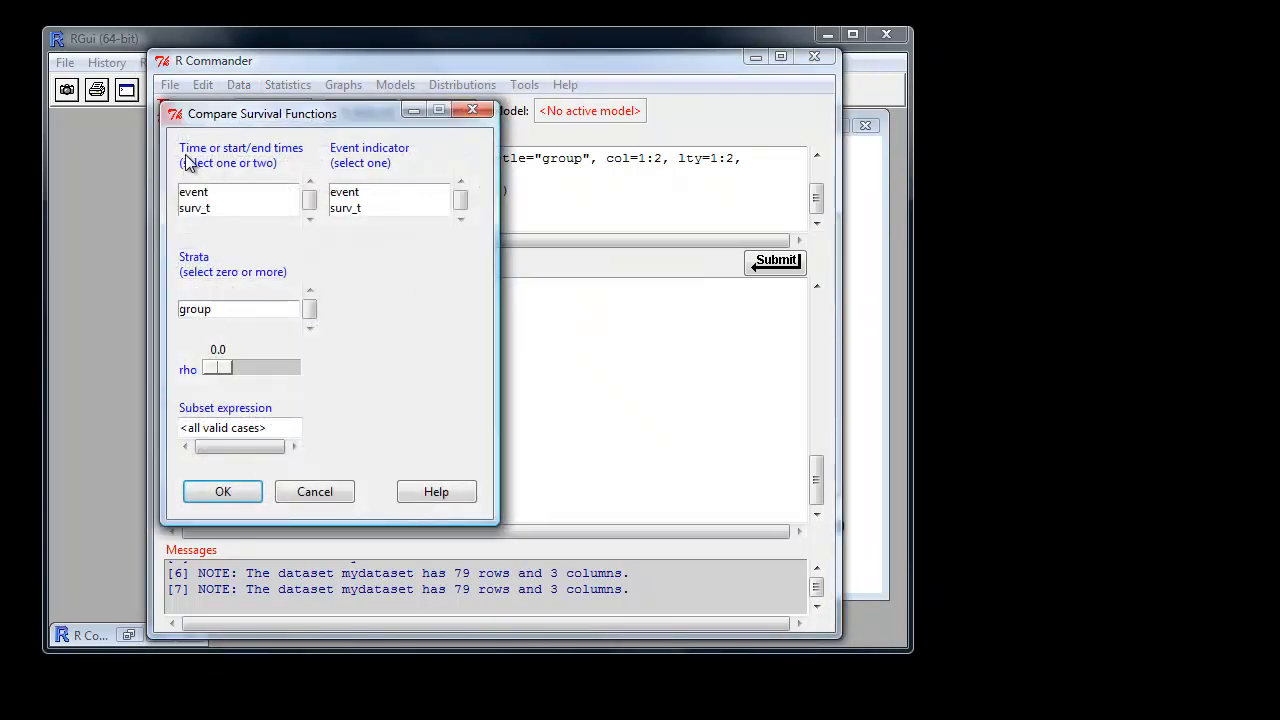
pyautogui.click(196, 208)
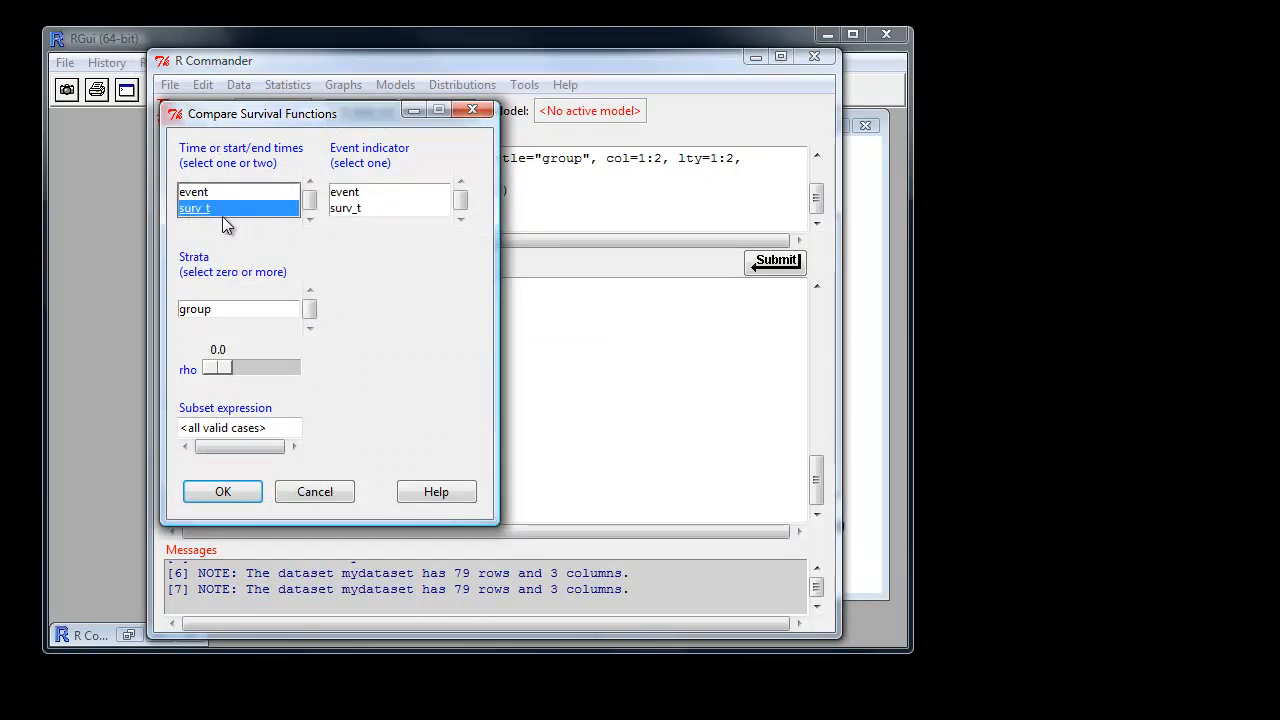
pyautogui.click(342, 194)
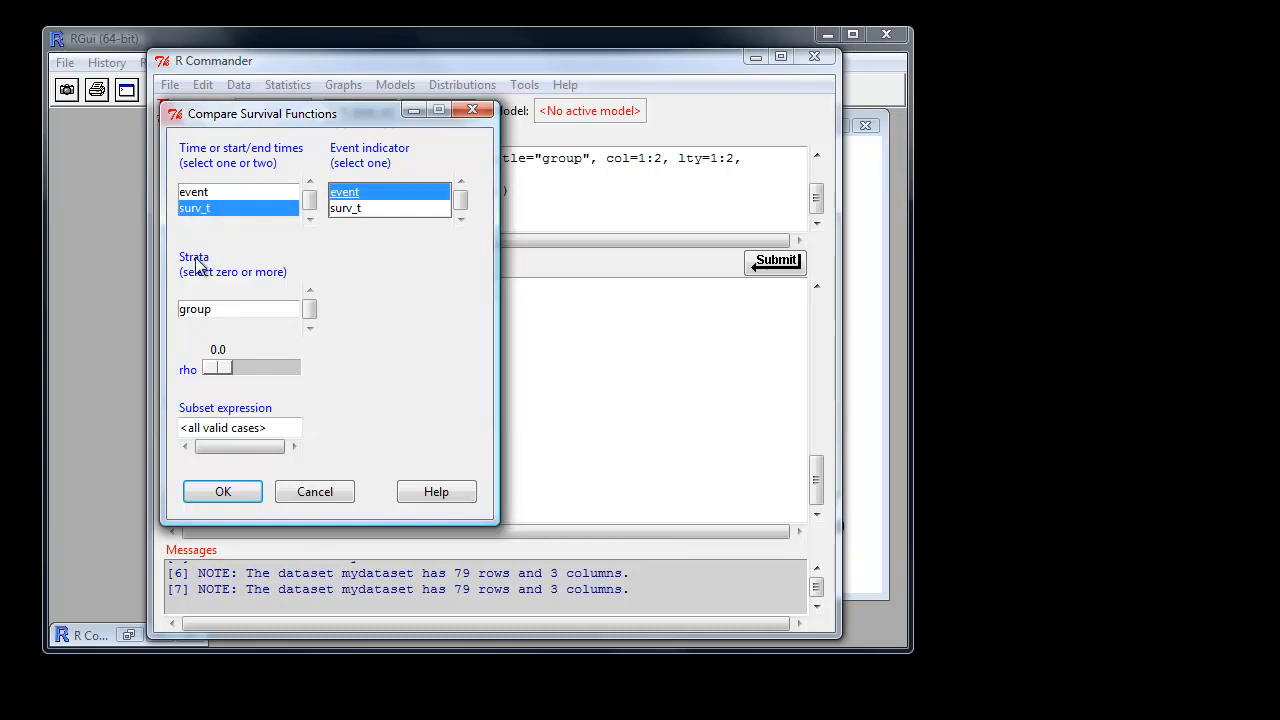
pyautogui.click(200, 311)
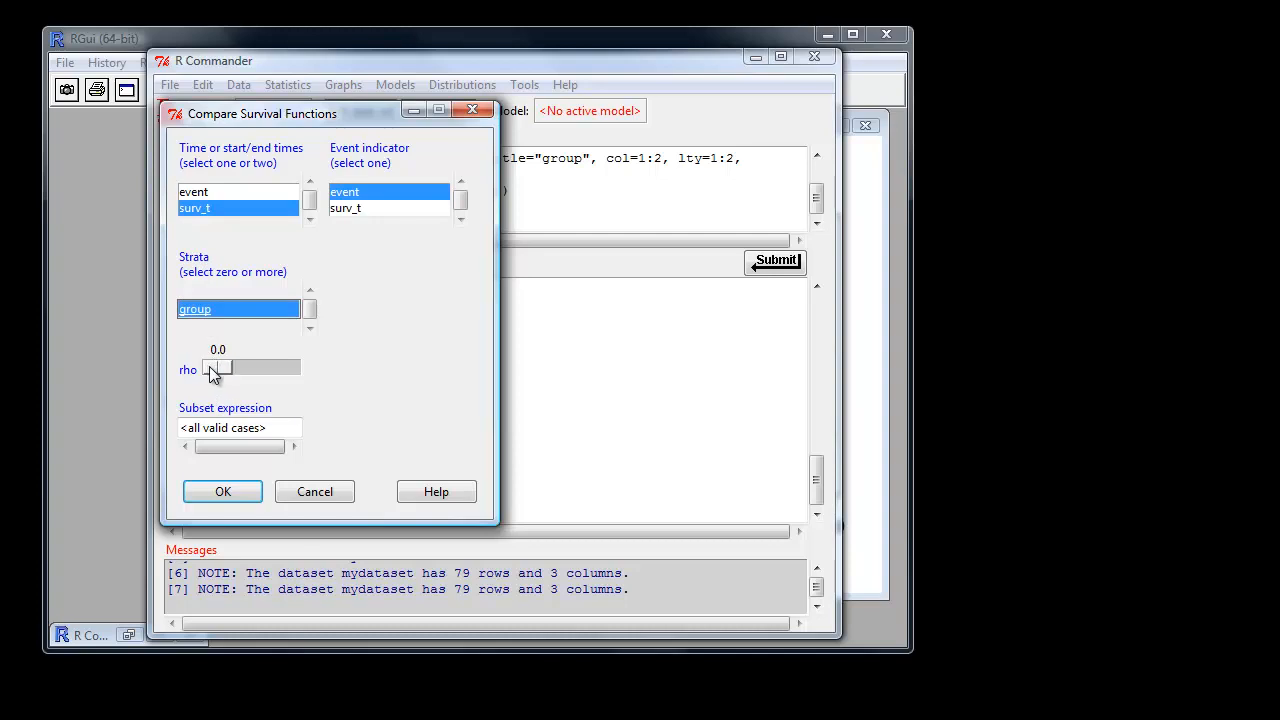
pyautogui.moveTo(216, 368)
pyautogui.mouseDown()
pyautogui.moveTo(321, 367)
pyautogui.moveTo(203, 367)
pyautogui.mouseUp()
pyautogui.click(220, 492)
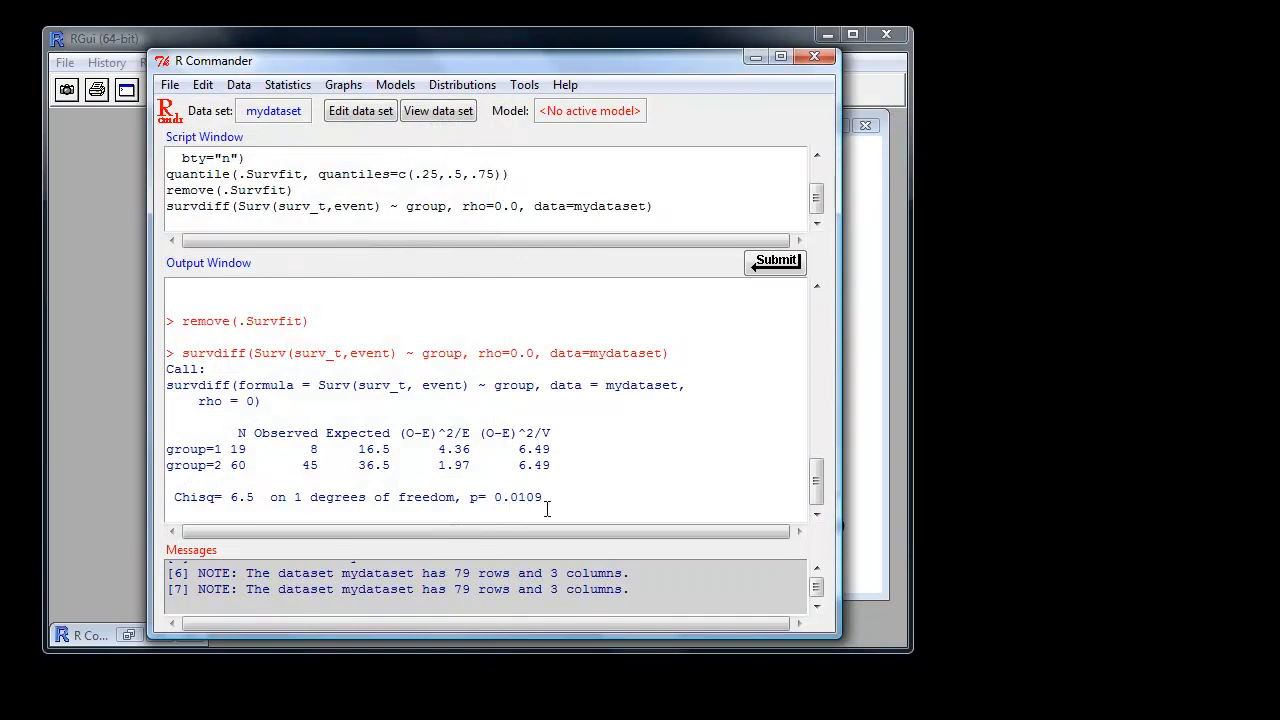
# - Repeat the survival function comparison of surv_t and event by group with rho set to 1.0
pyautogui.click(288, 86)
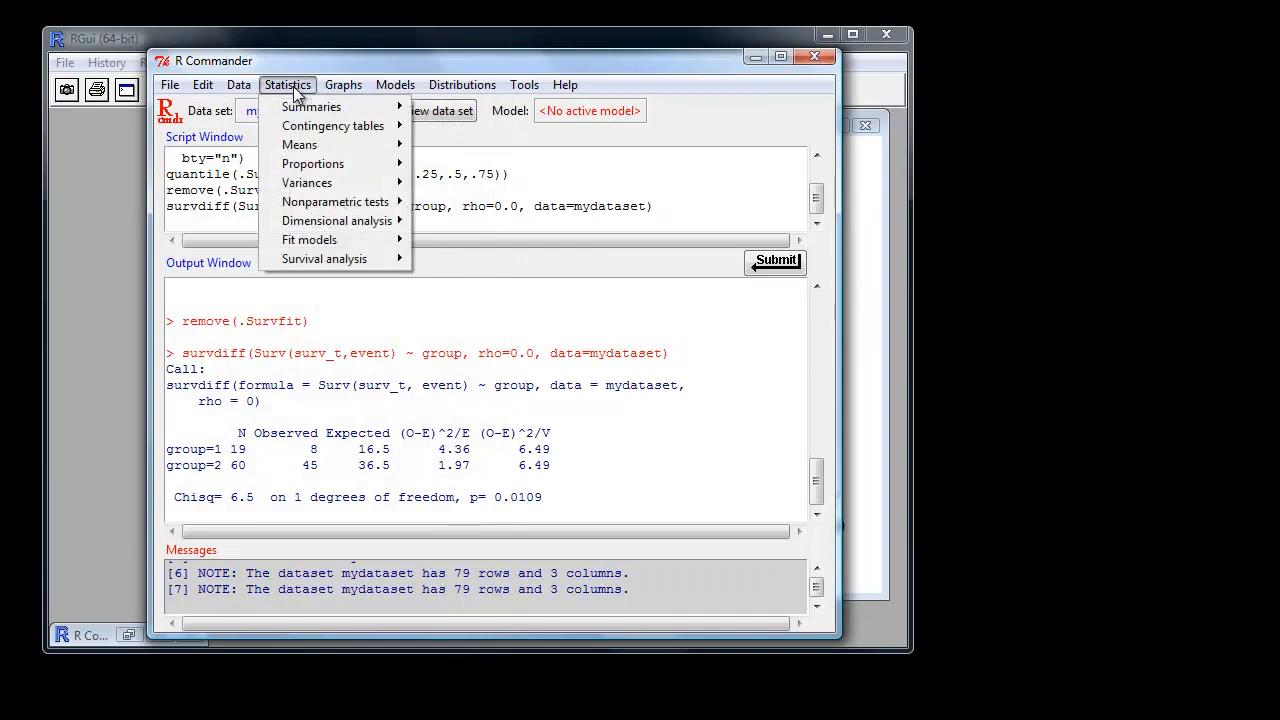
pyautogui.moveTo(300, 258)
pyautogui.click(441, 283)
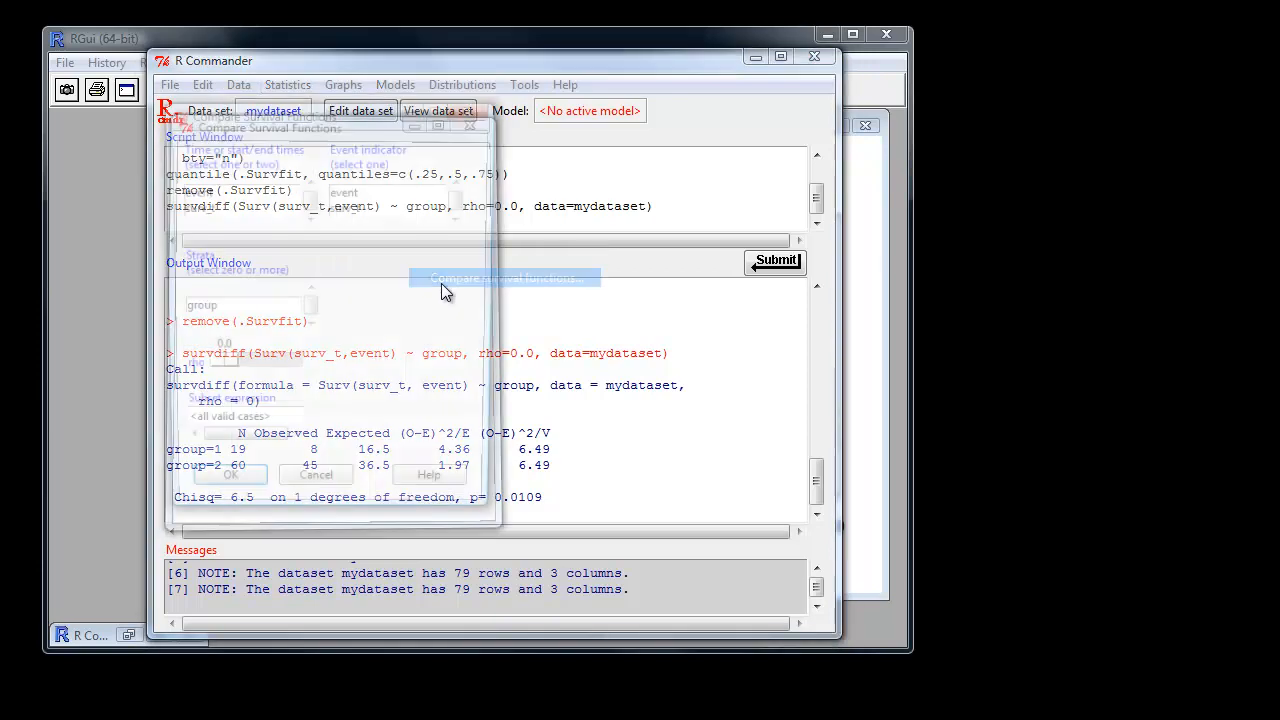
pyautogui.click(195, 208)
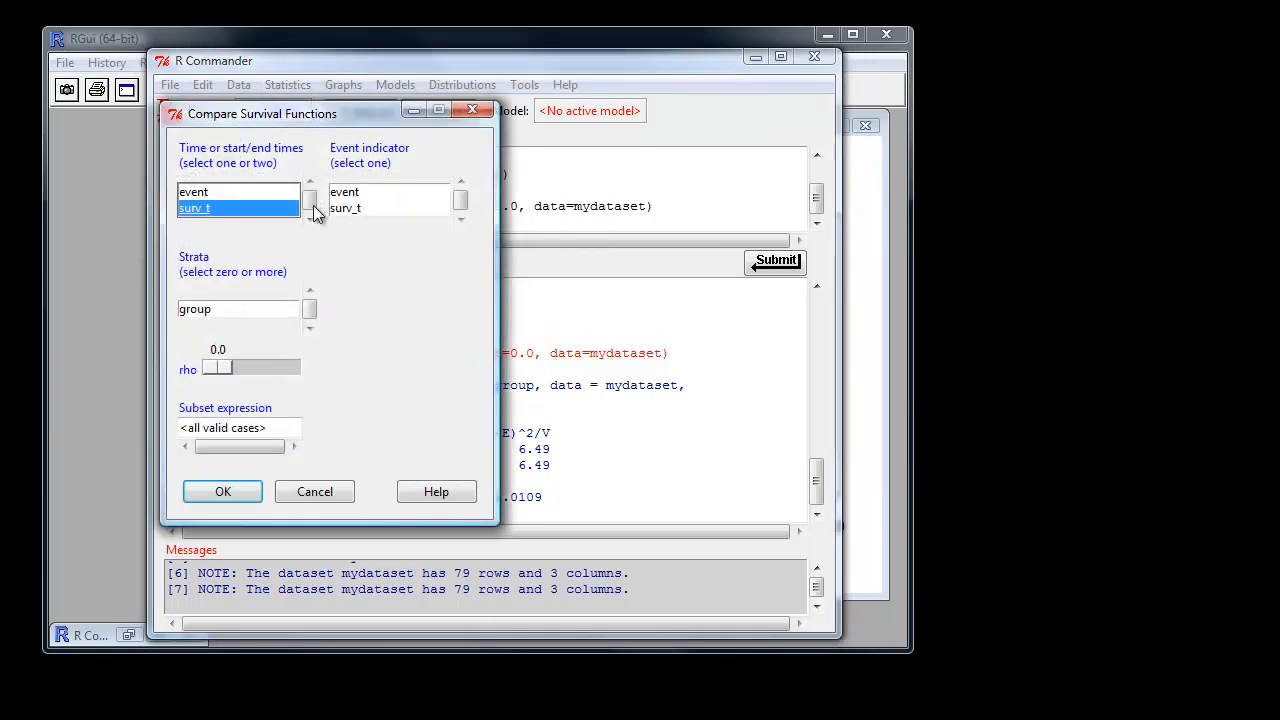
pyautogui.click(343, 195)
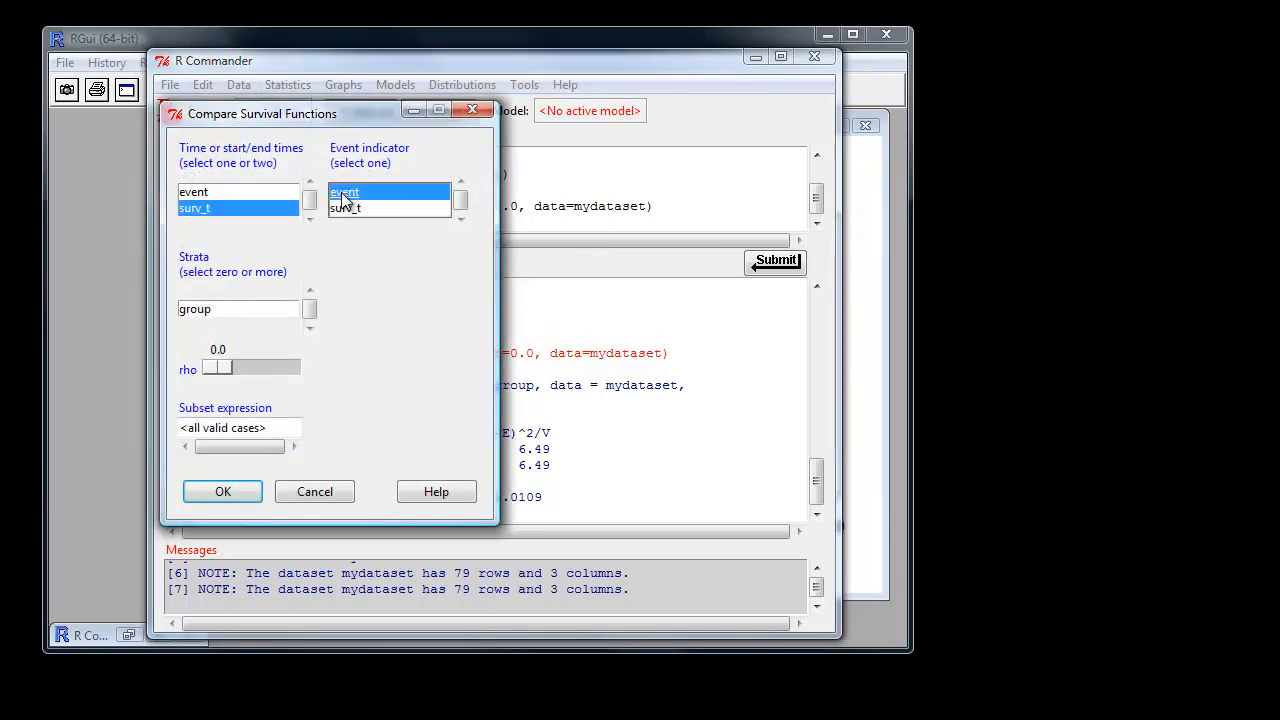
pyautogui.click(190, 310)
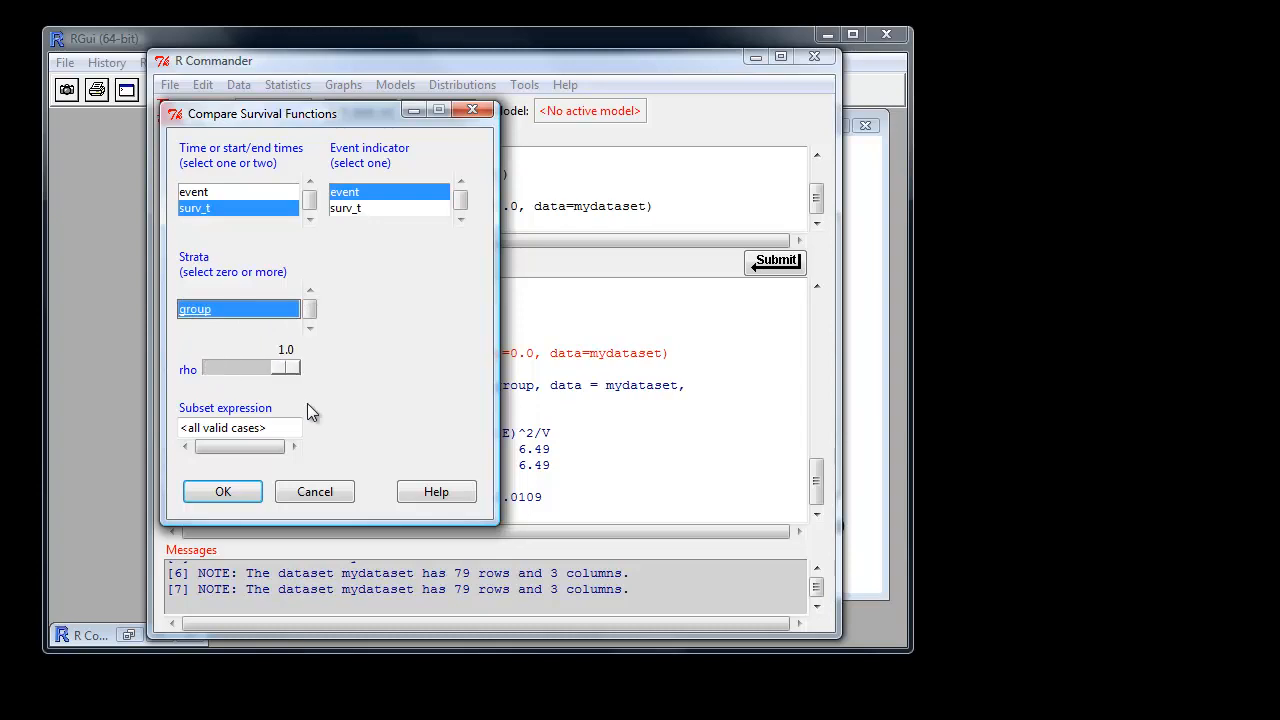
pyautogui.click(226, 495)
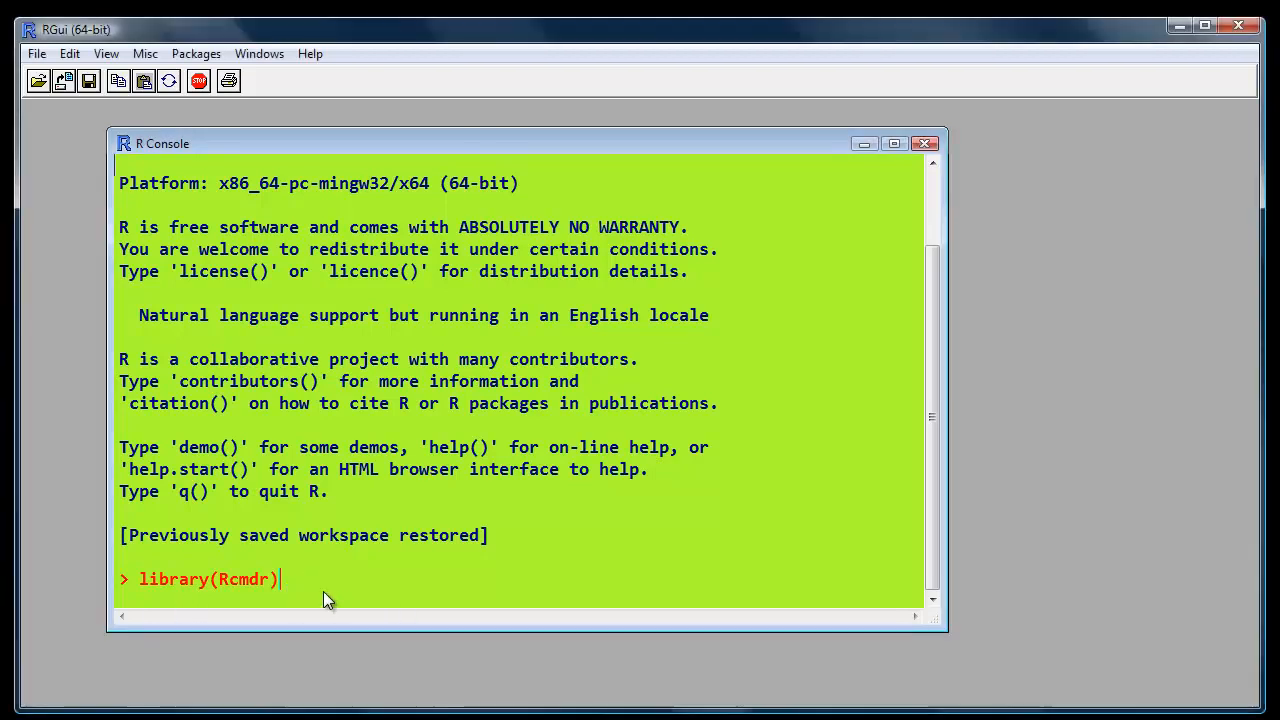
# - Start R Commander with library(Rcmdr) and load the RcmdrPlugin.SurvivalT package into it
pyautogui.press('Return')
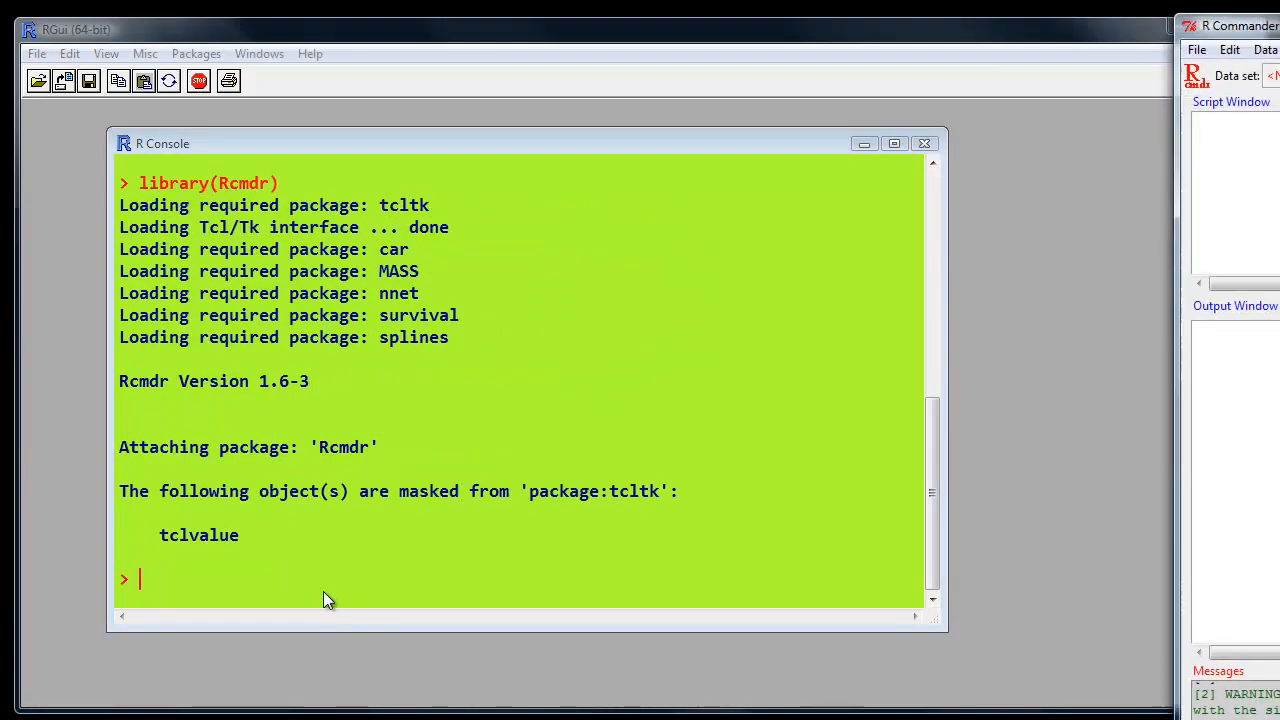
pyautogui.moveTo(1262, 33); pyautogui.dragTo(352, 27)
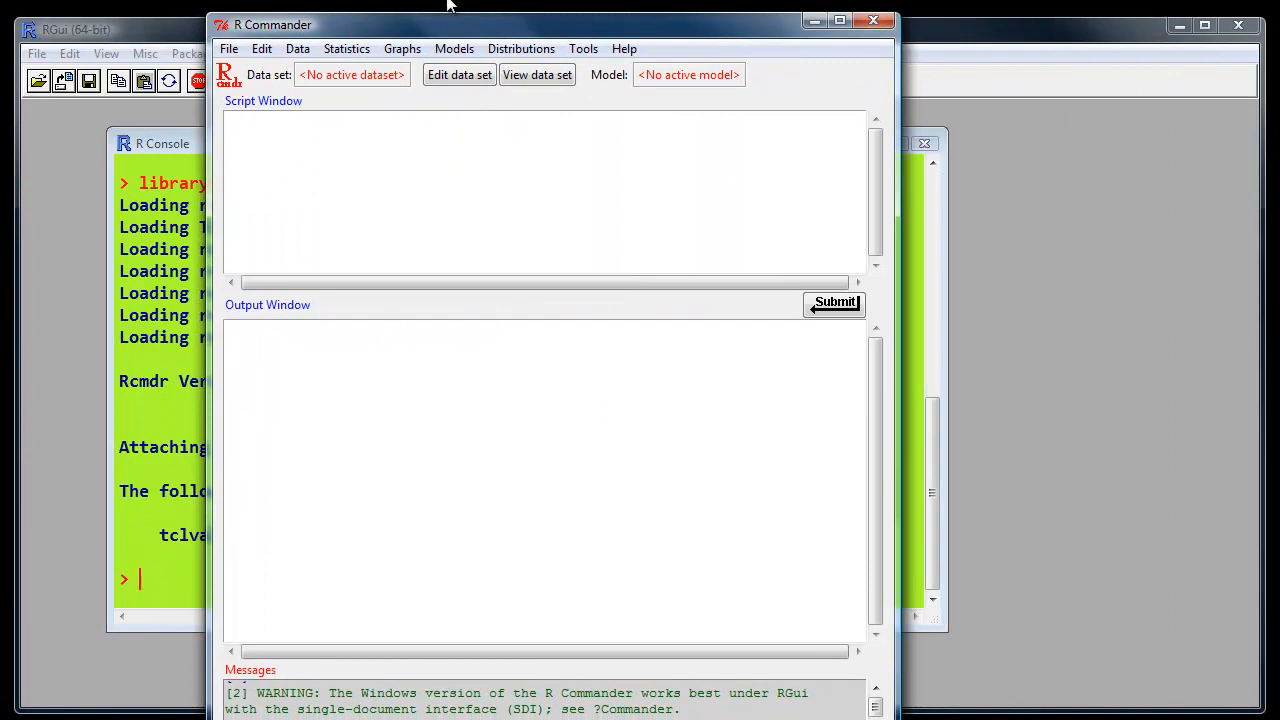
pyautogui.click(583, 50)
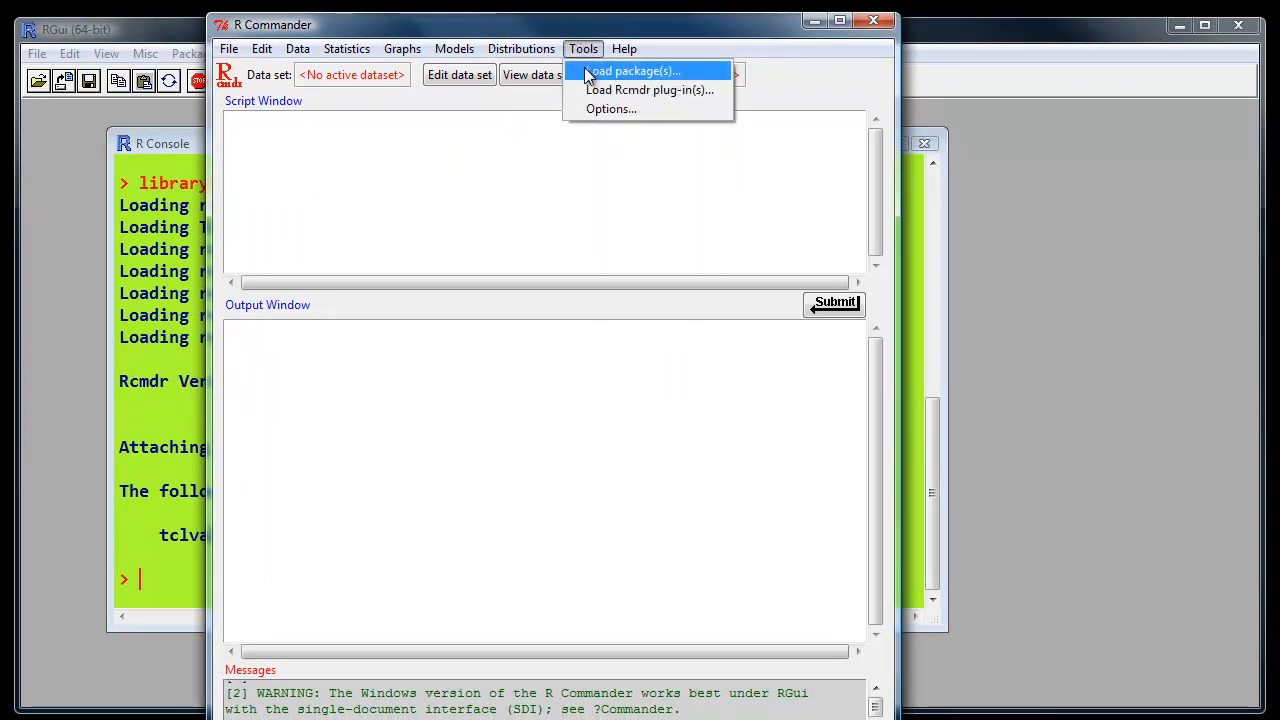
pyautogui.click(590, 72)
pyautogui.moveTo(377, 152); pyautogui.dragTo(380, 224)
pyautogui.click(335, 229)
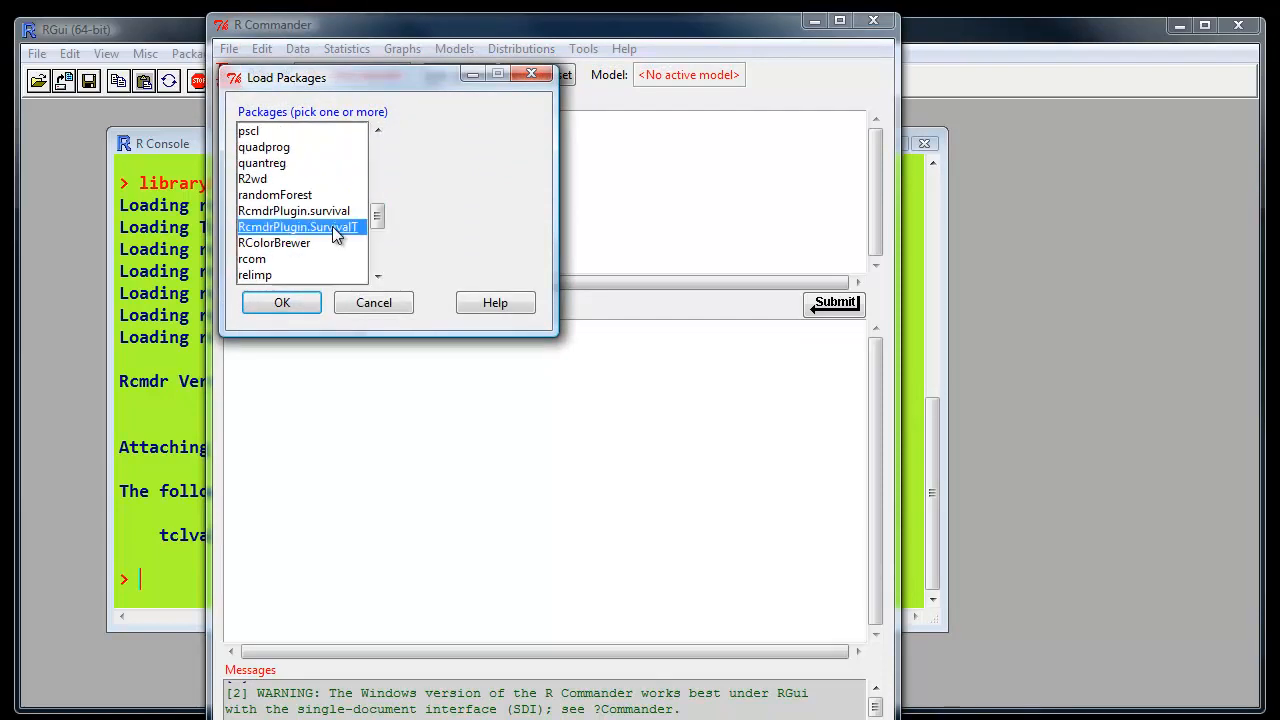
pyautogui.click(306, 306)
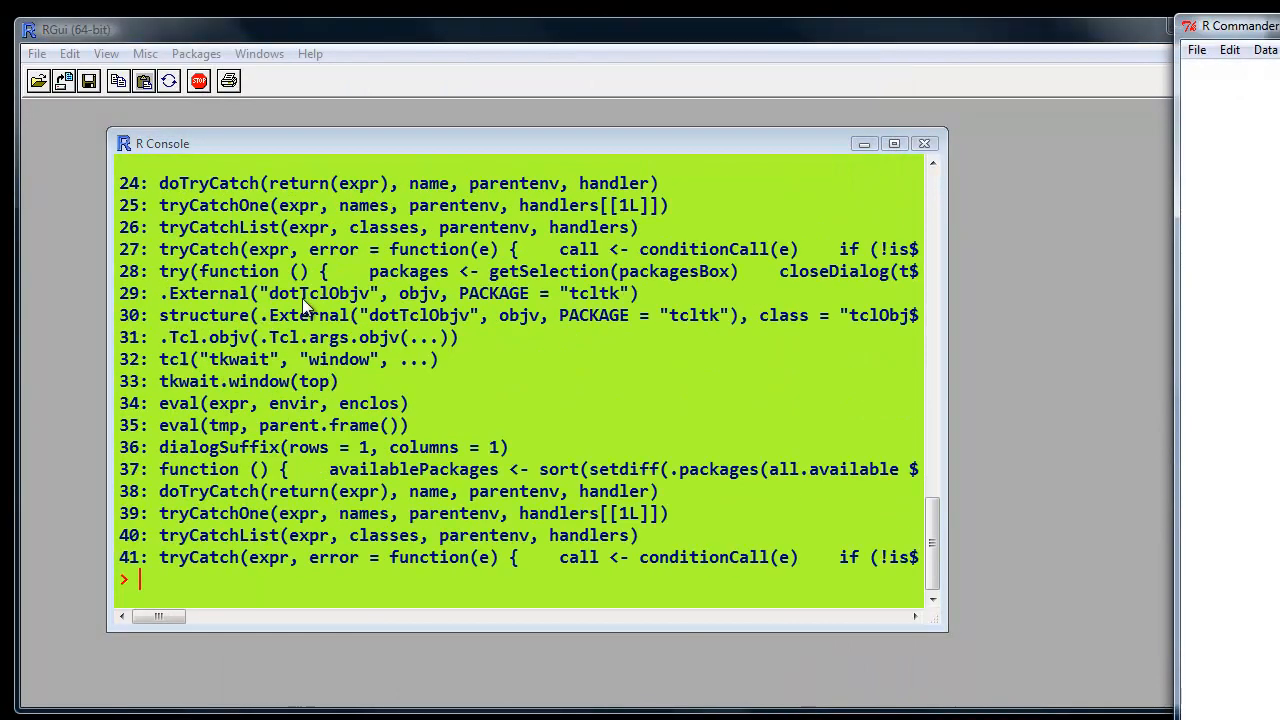
# - Fit the R Commander window fully on screen and look through the analyses offered by the SurvivalT plug-in
pyautogui.moveTo(1240, 25); pyautogui.dragTo(448, 45)
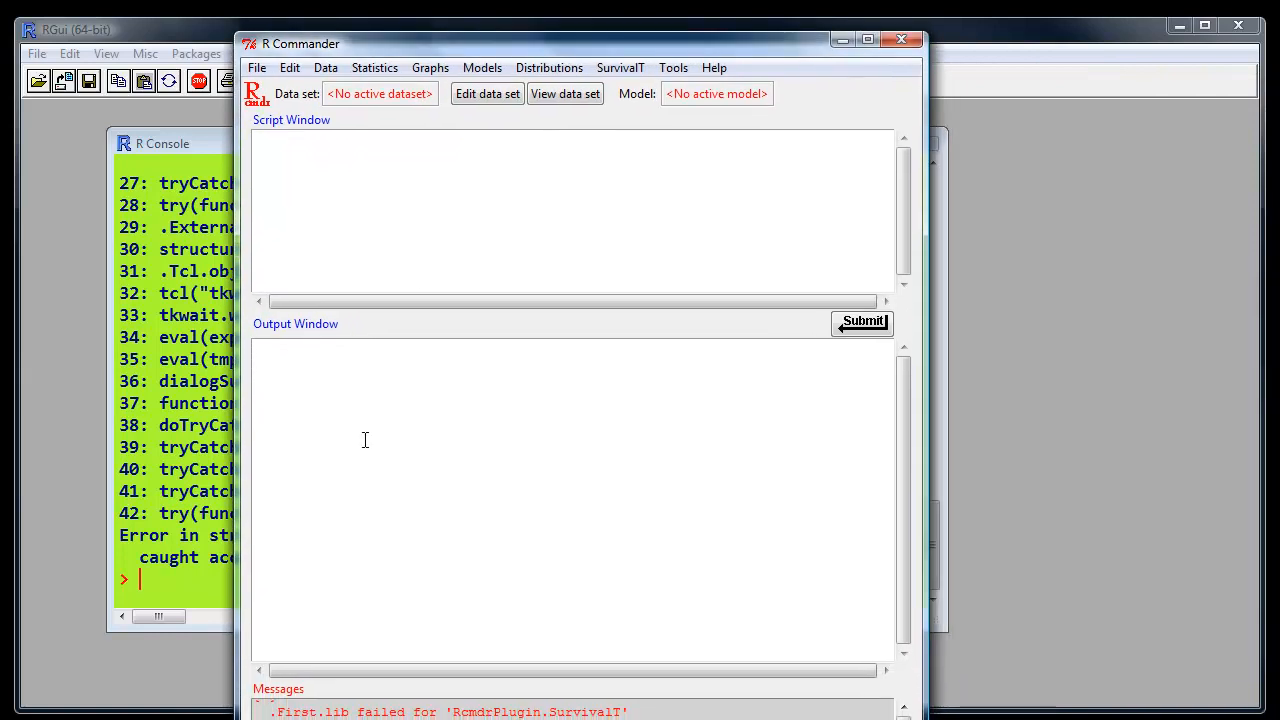
pyautogui.moveTo(400, 719); pyautogui.dragTo(403, 687)
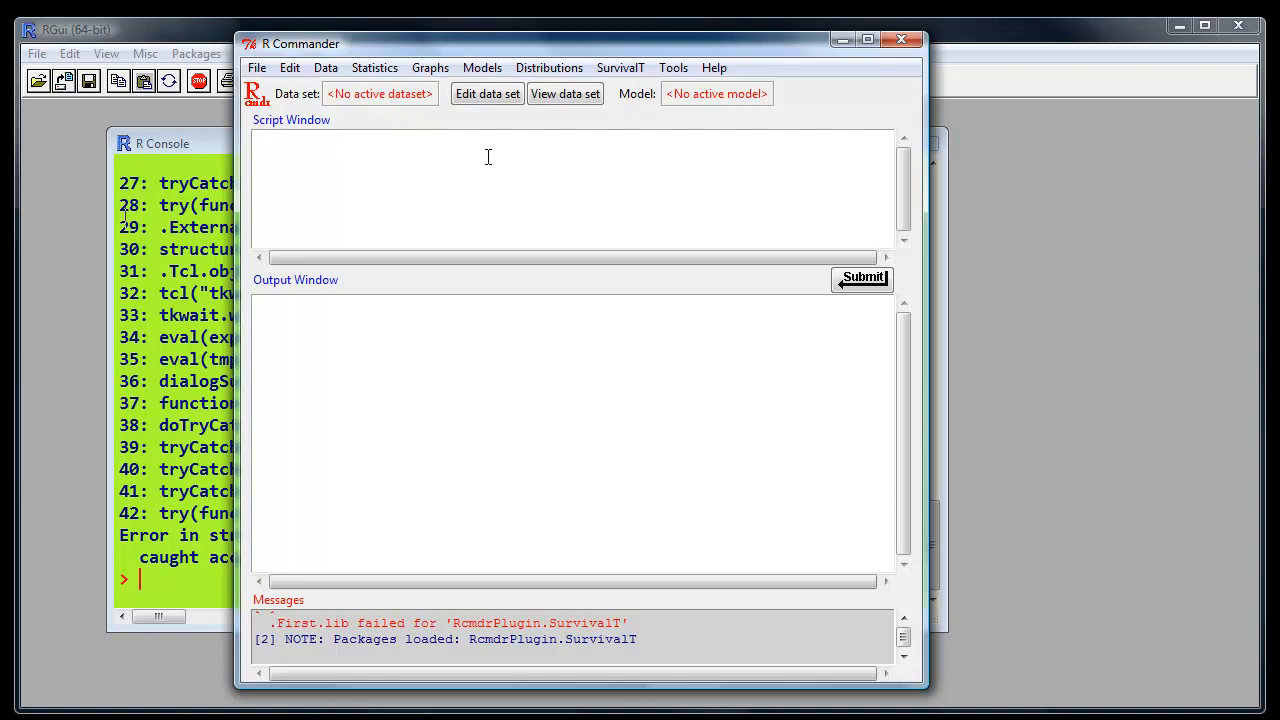
pyautogui.click(618, 72)
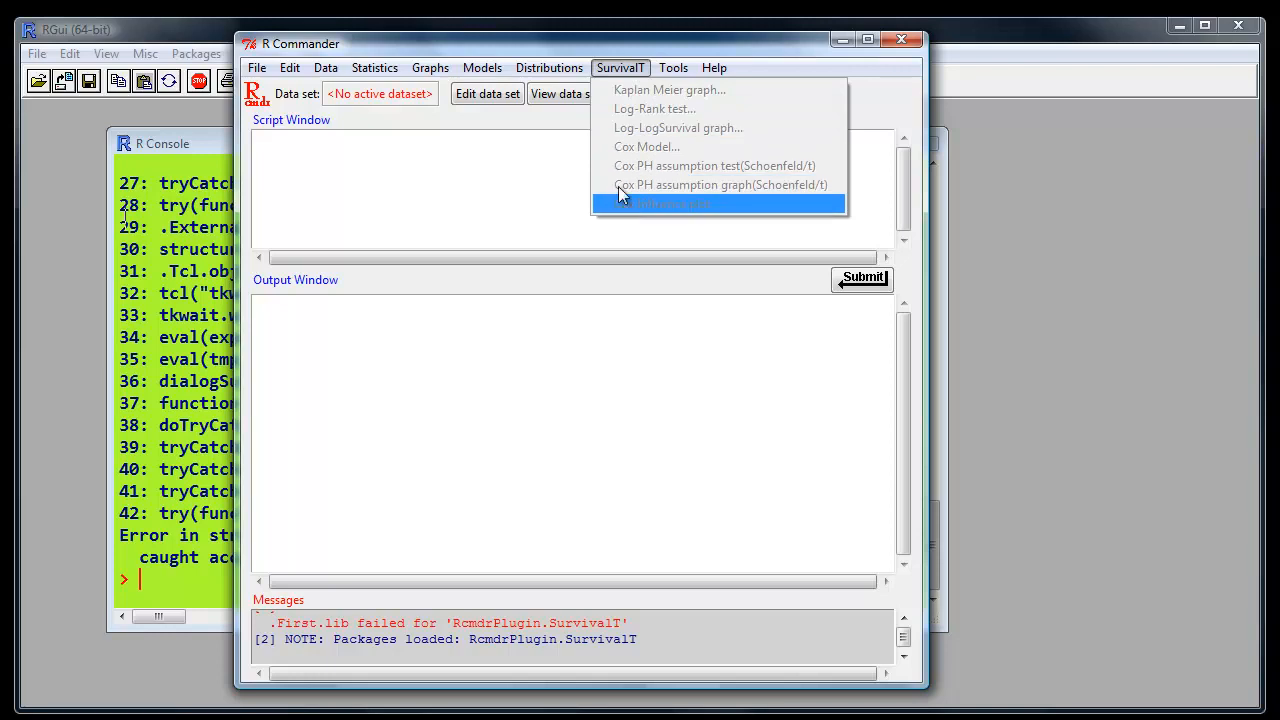
pyautogui.click(557, 170)
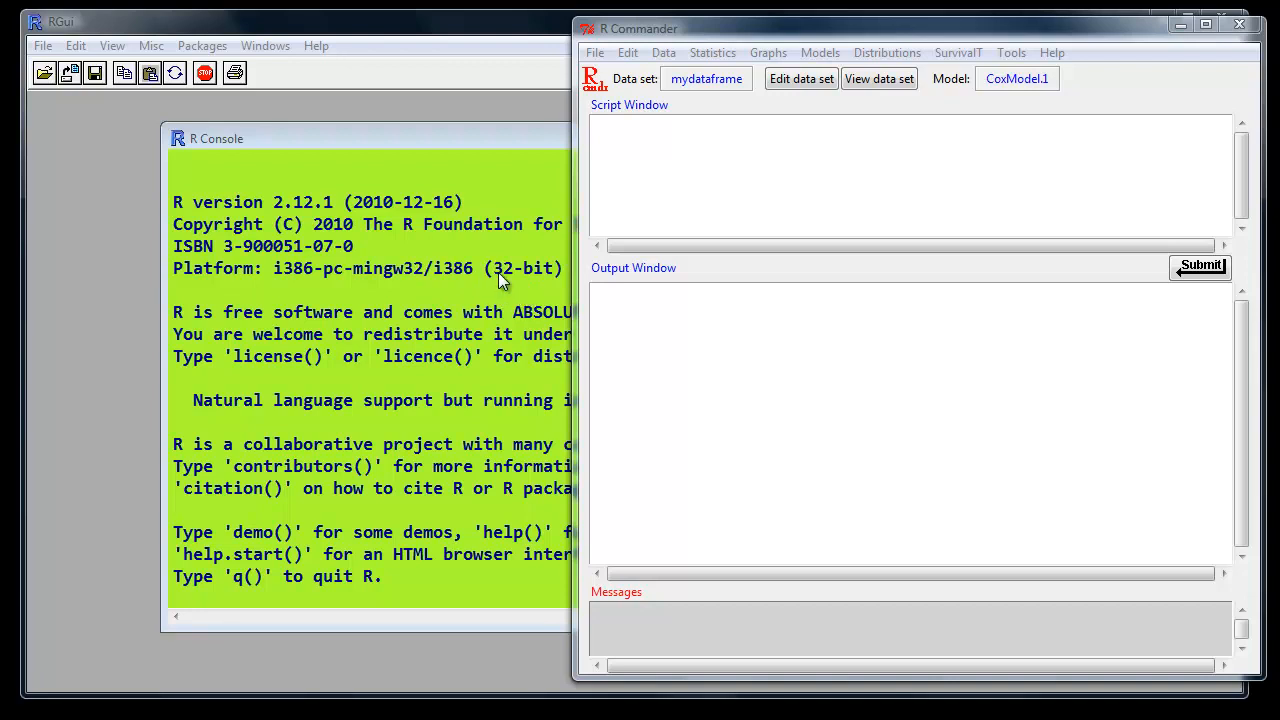
# - Plot a Kaplan Meier graph with the SurvivalT plug-in, using groups group, survival time surv_t and status variable event
pyautogui.moveTo(655, 28); pyautogui.dragTo(341, 31)
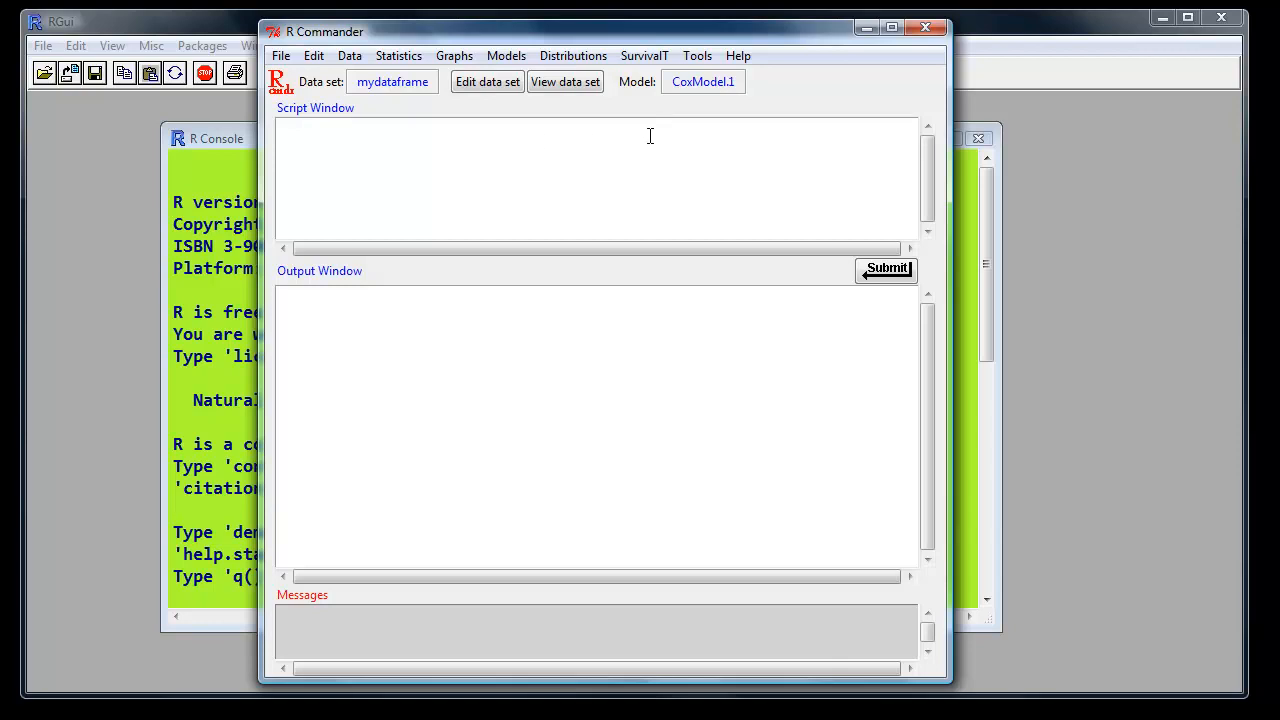
pyautogui.click(645, 58)
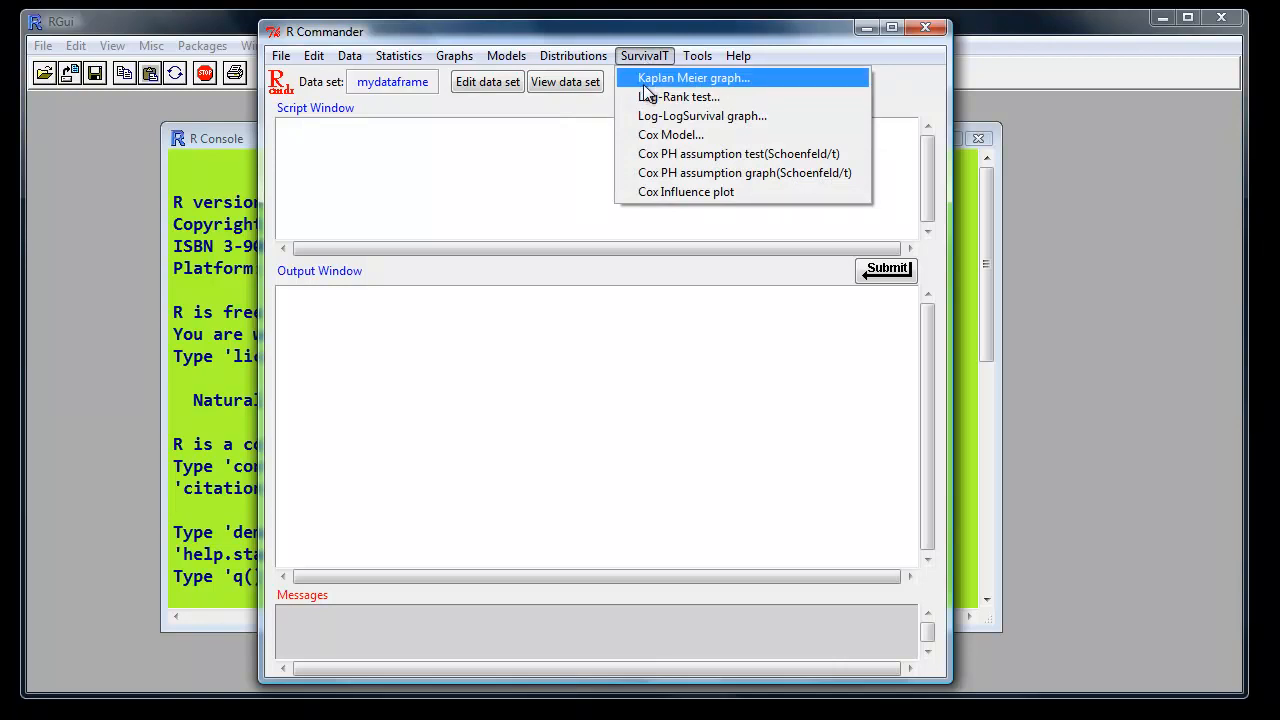
pyautogui.click(643, 84)
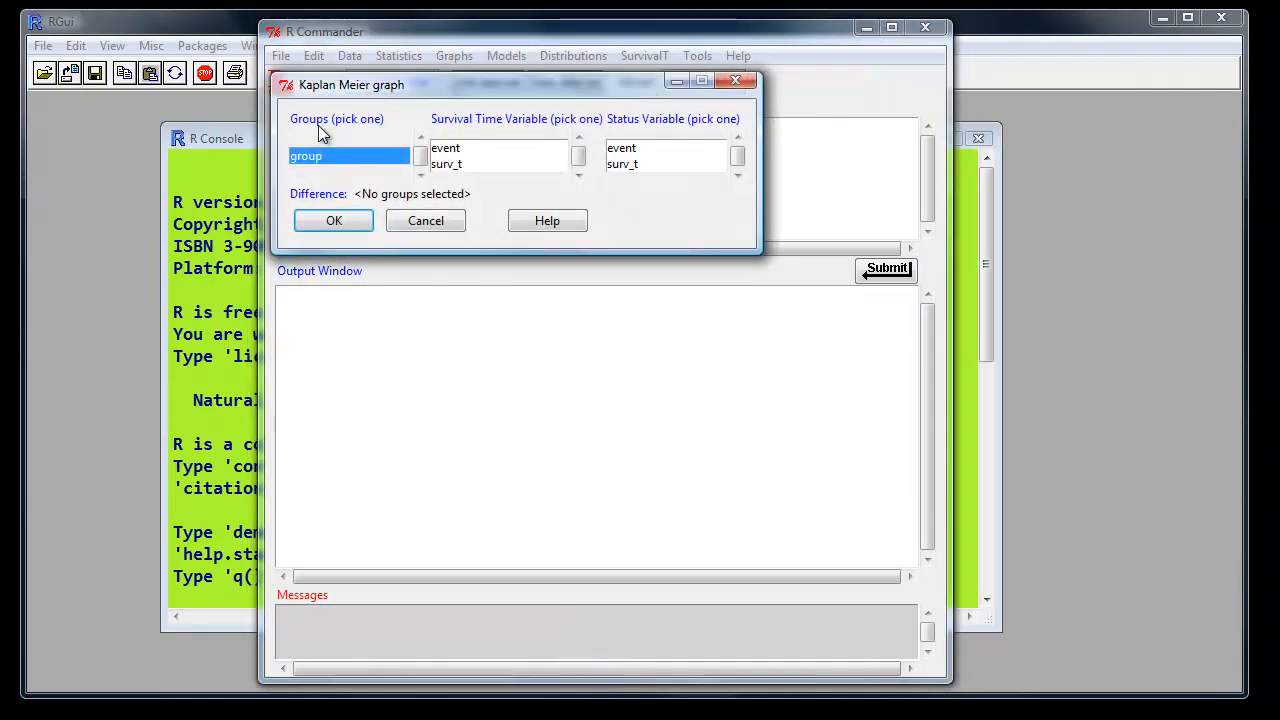
pyautogui.click(314, 166)
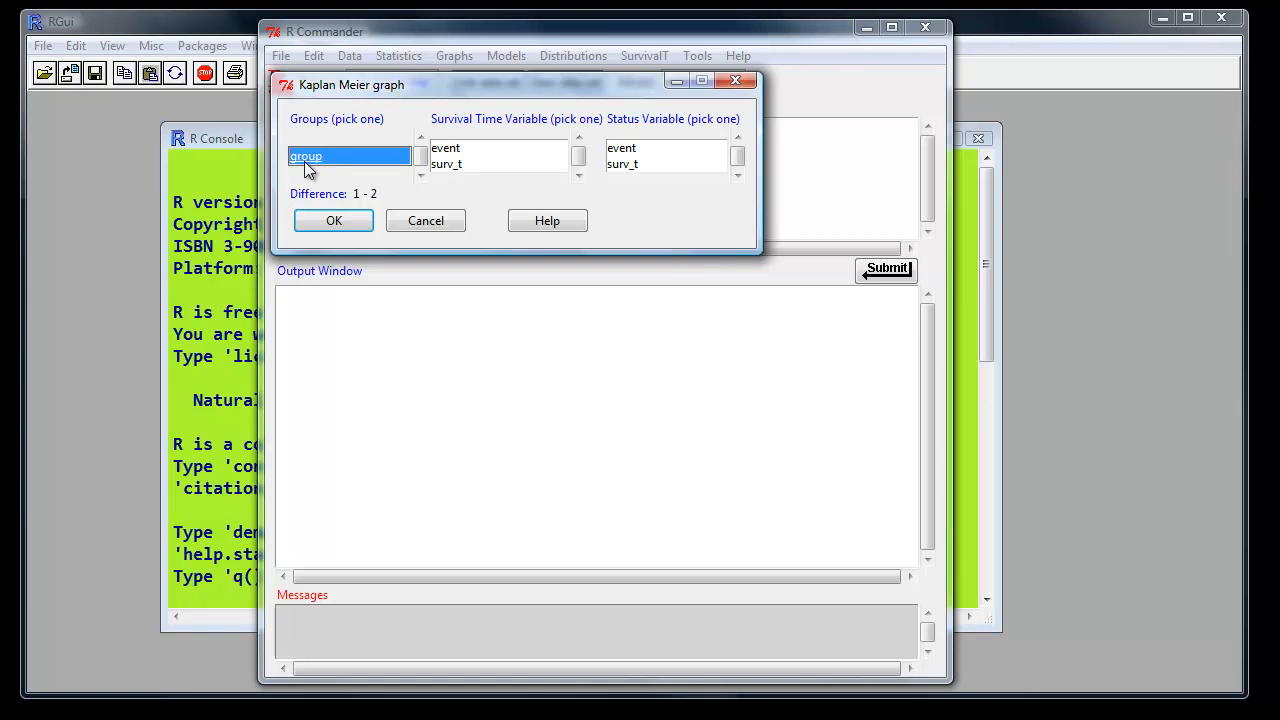
pyautogui.click(448, 165)
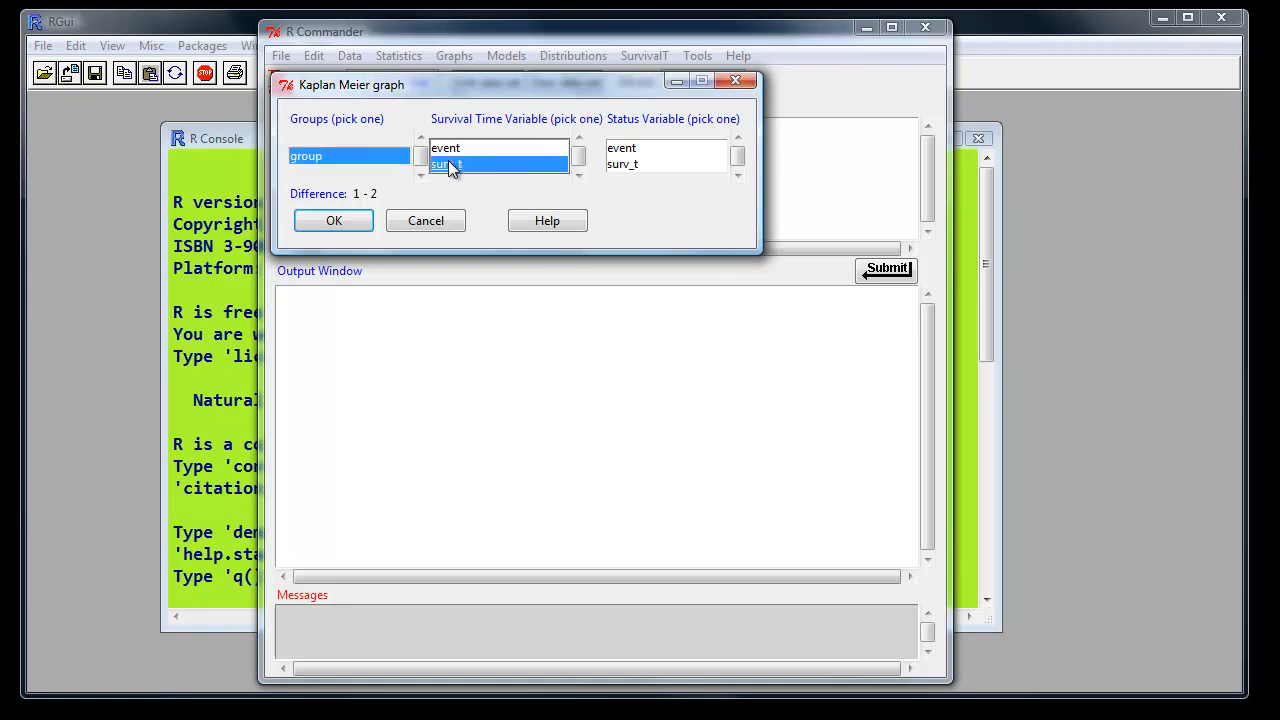
pyautogui.click(628, 152)
pyautogui.click(333, 221)
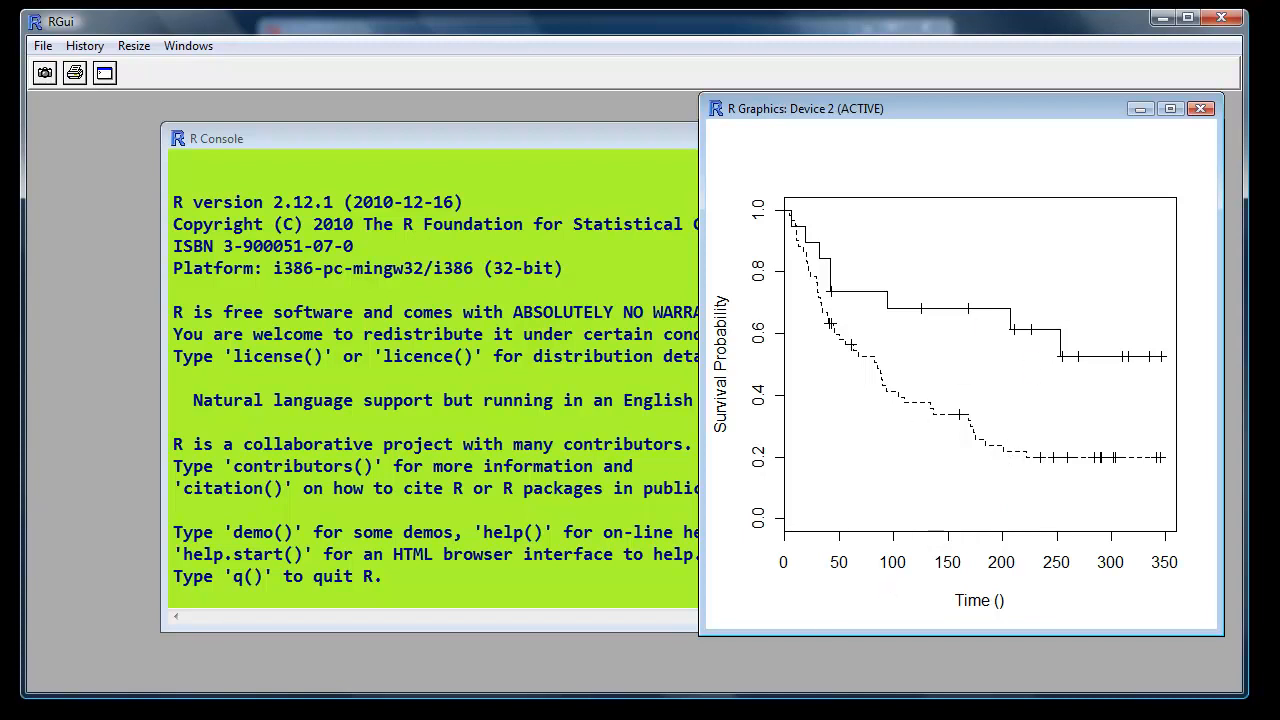
# - Return from the plot to R Commander and run a log-rank test by group with survival time surv_t and status variable event
pyautogui.click(520, 718)
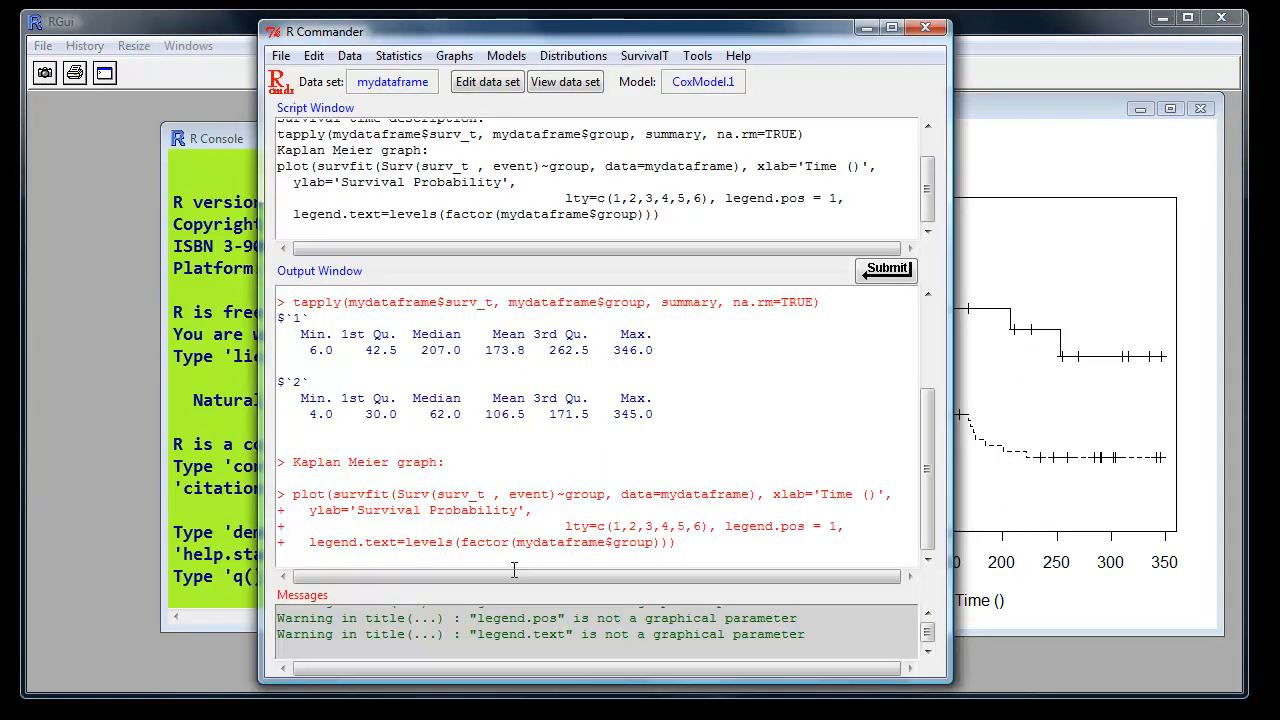
pyautogui.click(656, 58)
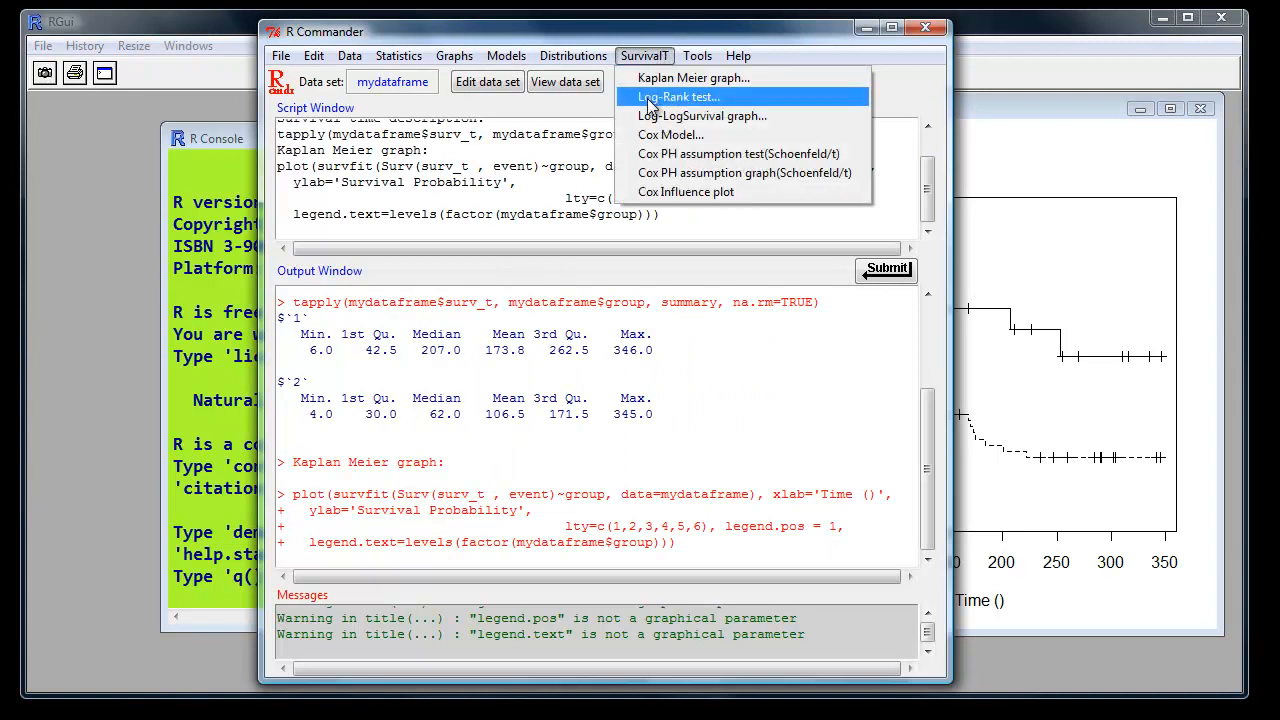
pyautogui.click(641, 97)
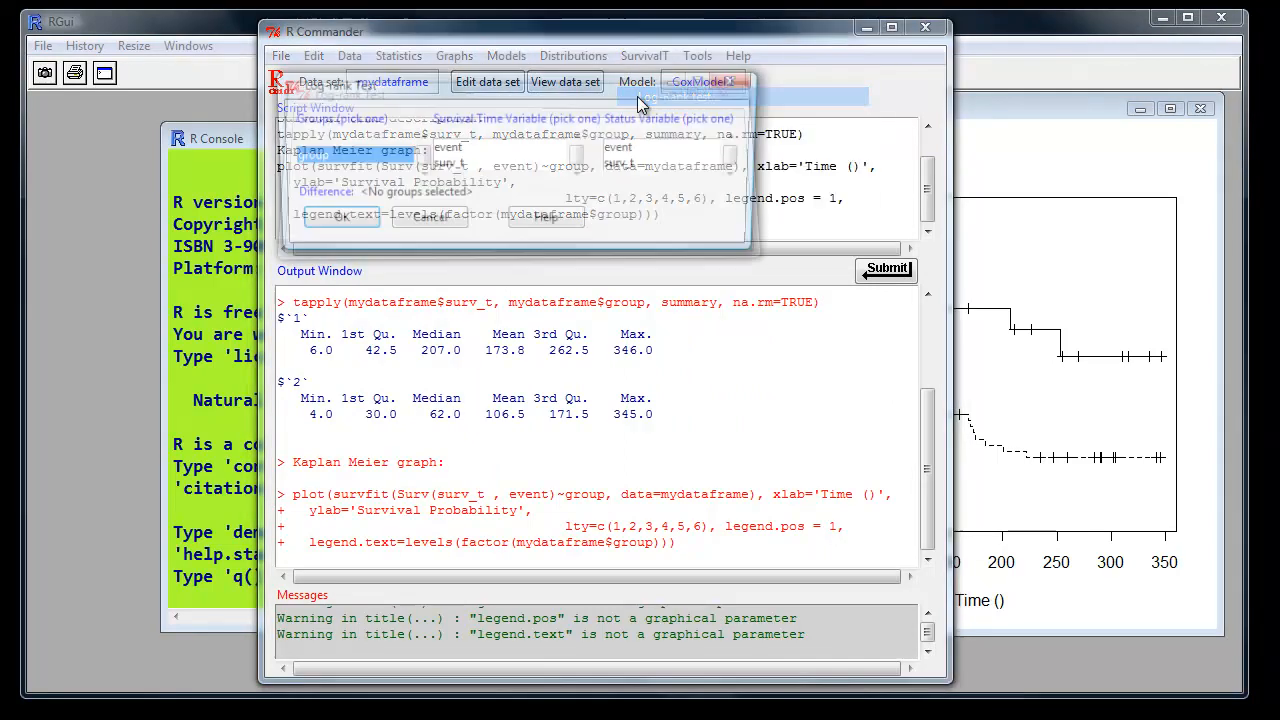
pyautogui.click(324, 158)
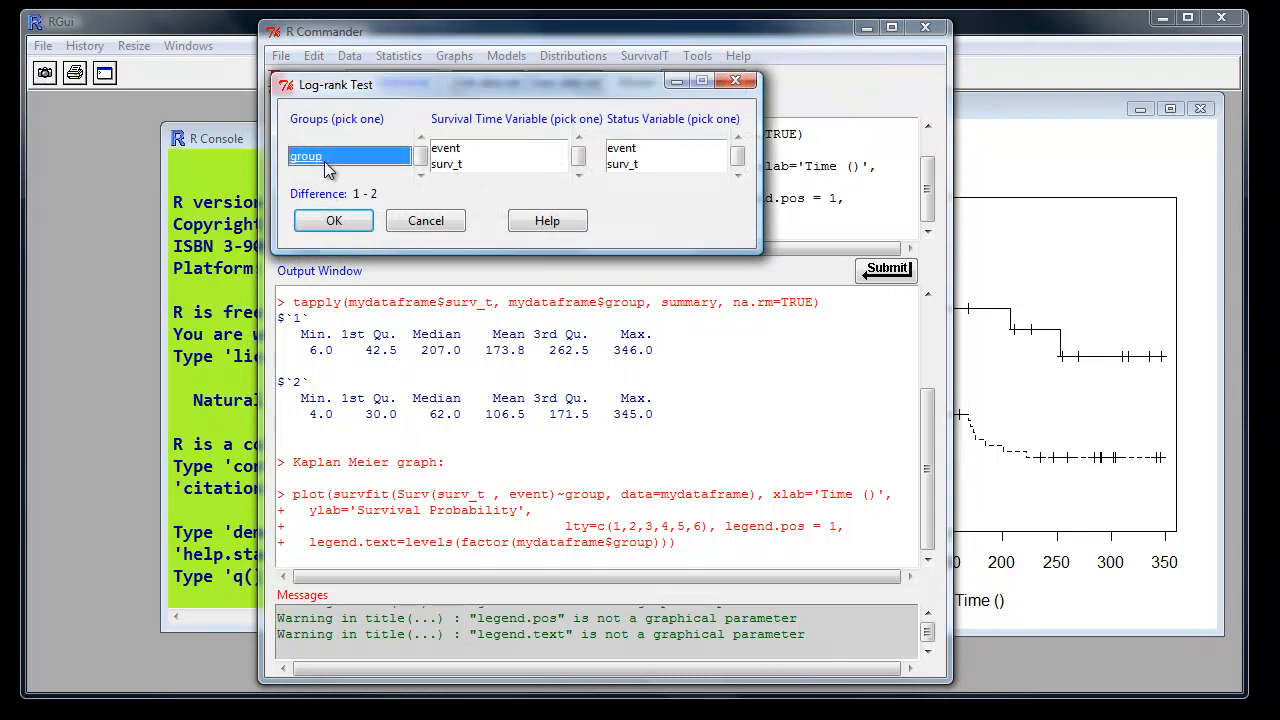
pyautogui.click(445, 165)
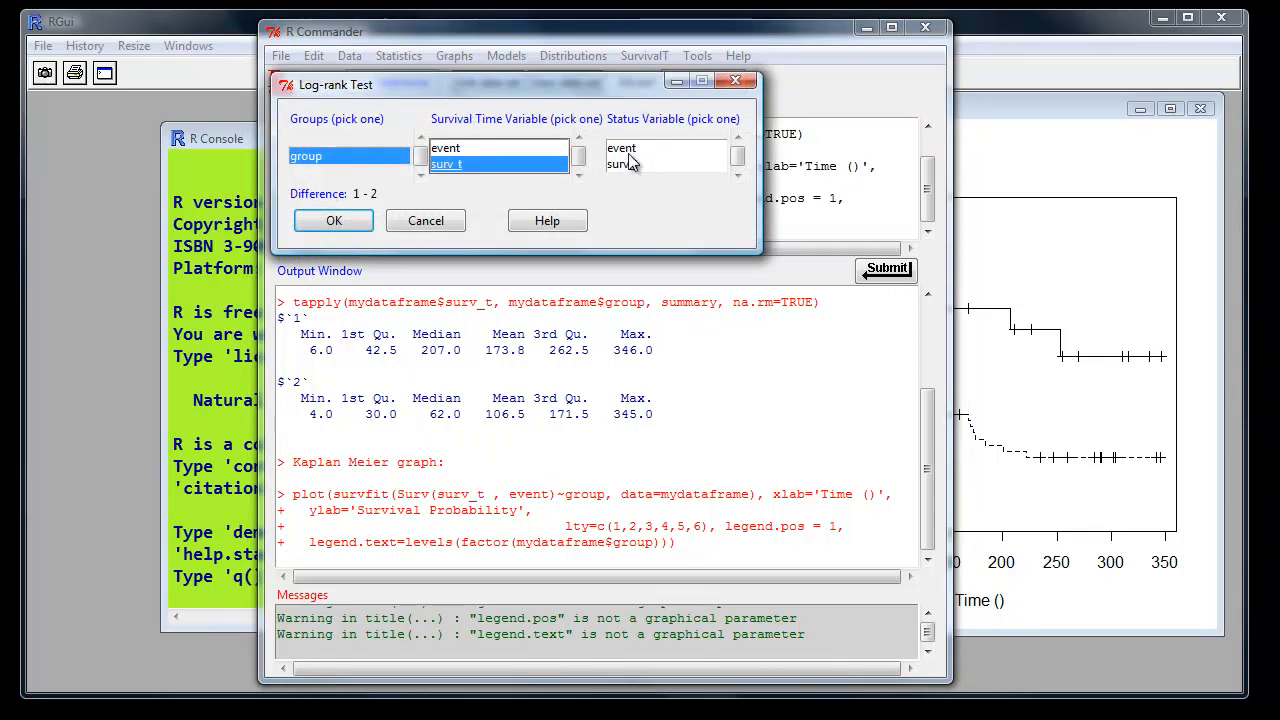
pyautogui.click(626, 149)
pyautogui.click(334, 221)
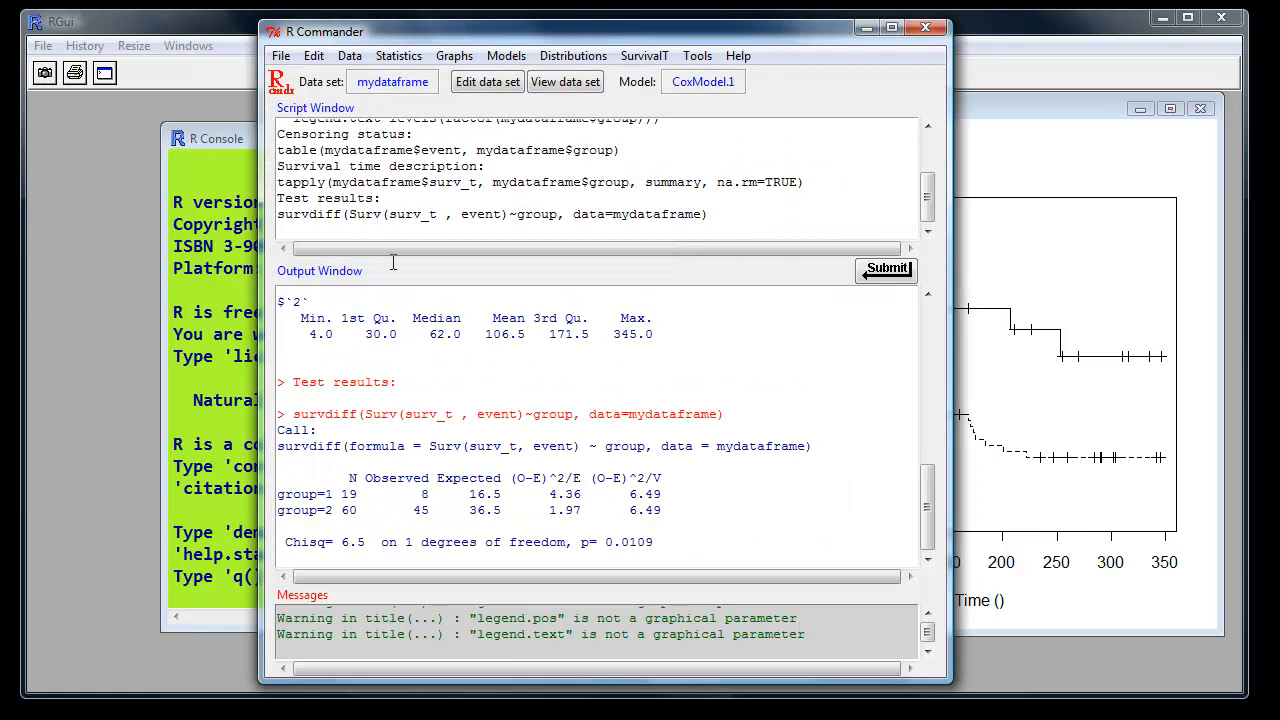